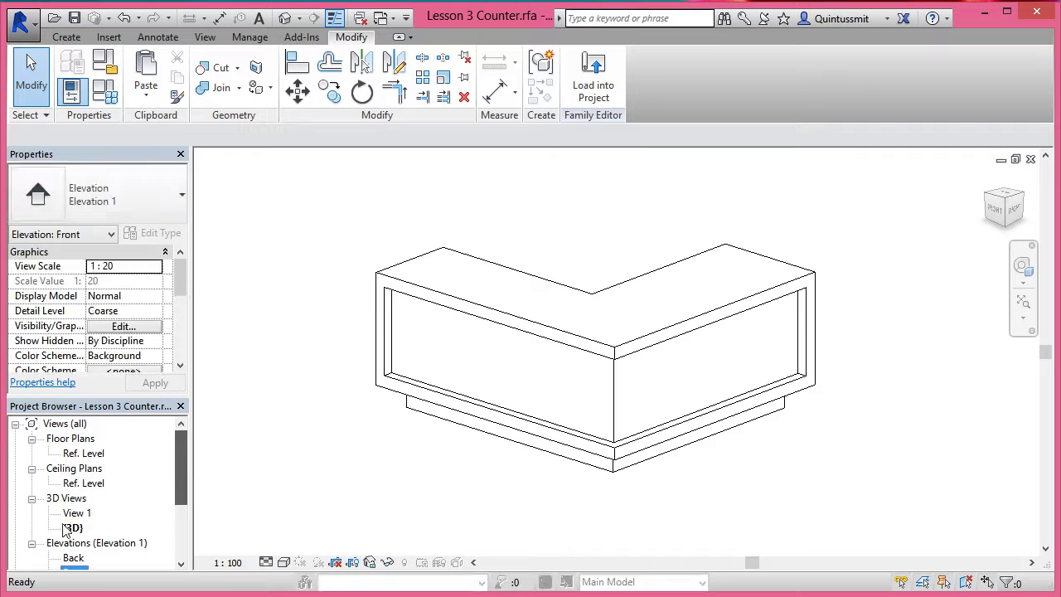
Open the Ref. Level floor plan of the L-shaped counter
click(84, 454)
double_click(84, 454)
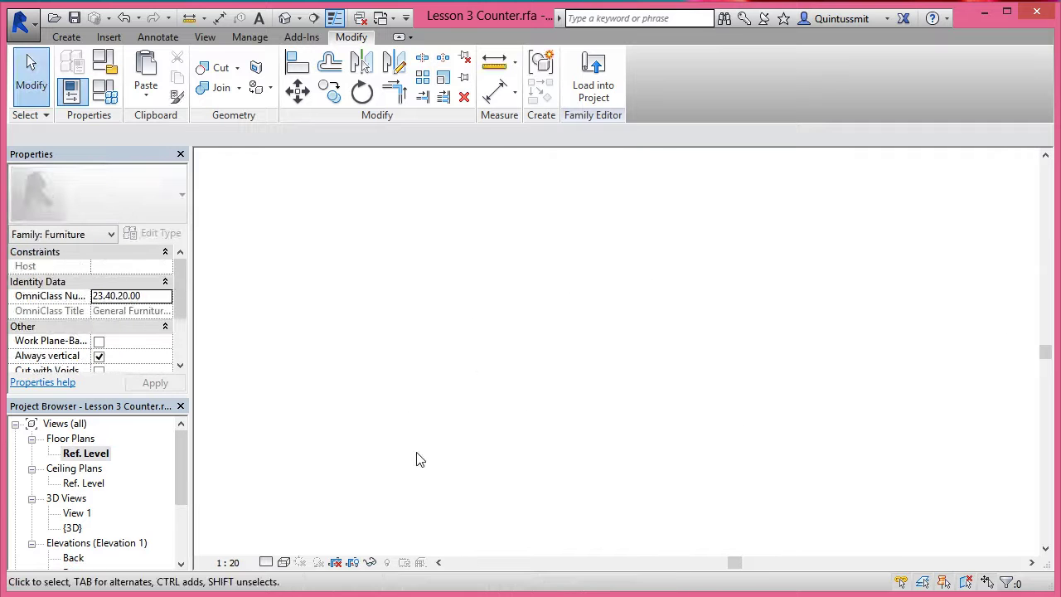
scroll(680, 464, down, 4)
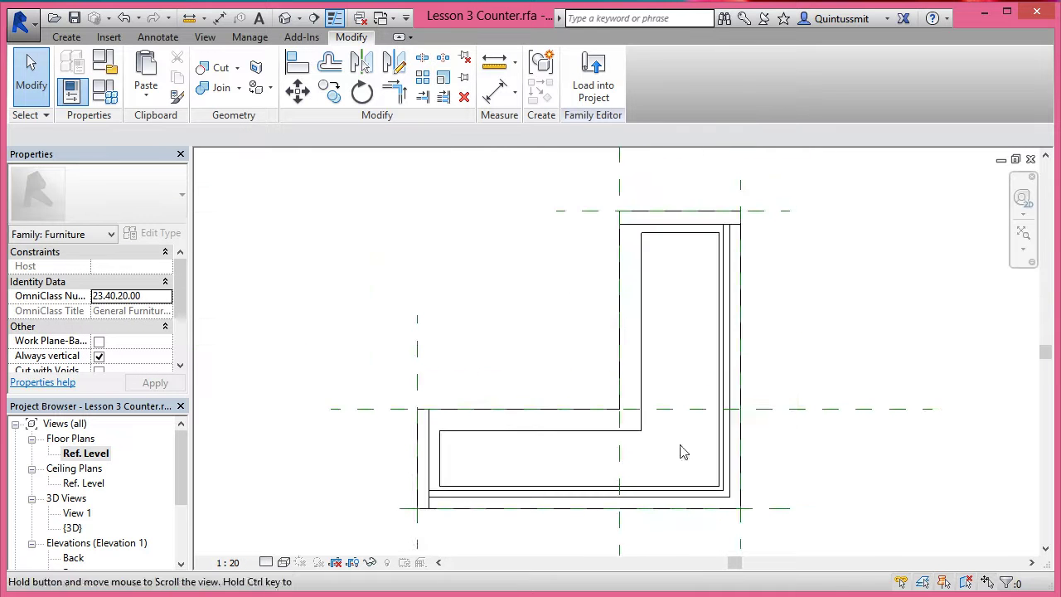
click(591, 212)
click(506, 383)
middle_drag(509, 390, 451, 319)
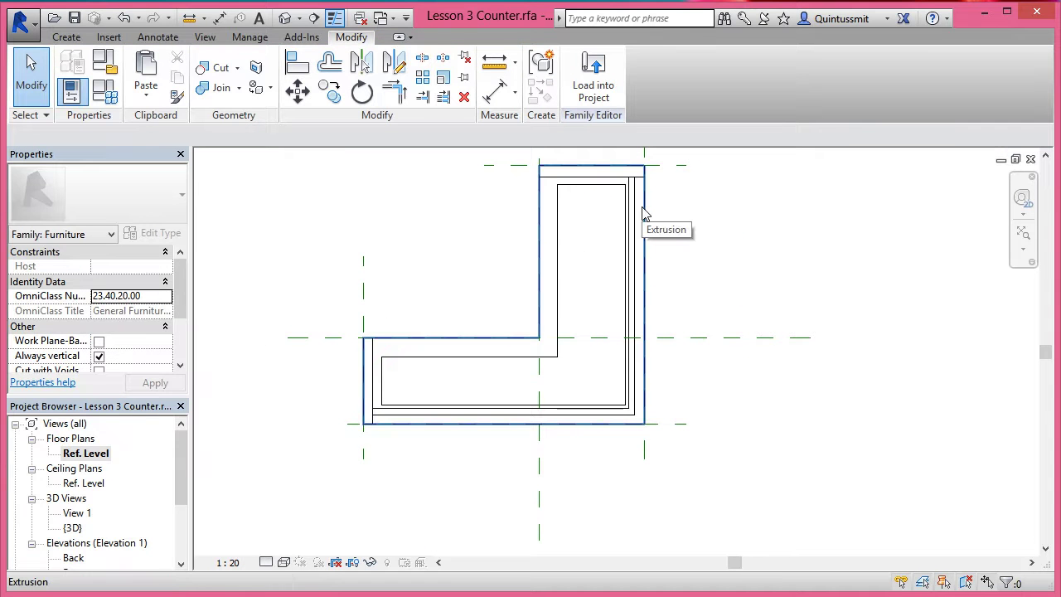
mouse_move(533, 268)
middle_down()
mouse_move(528, 322)
mouse_move(521, 256)
middle_up()
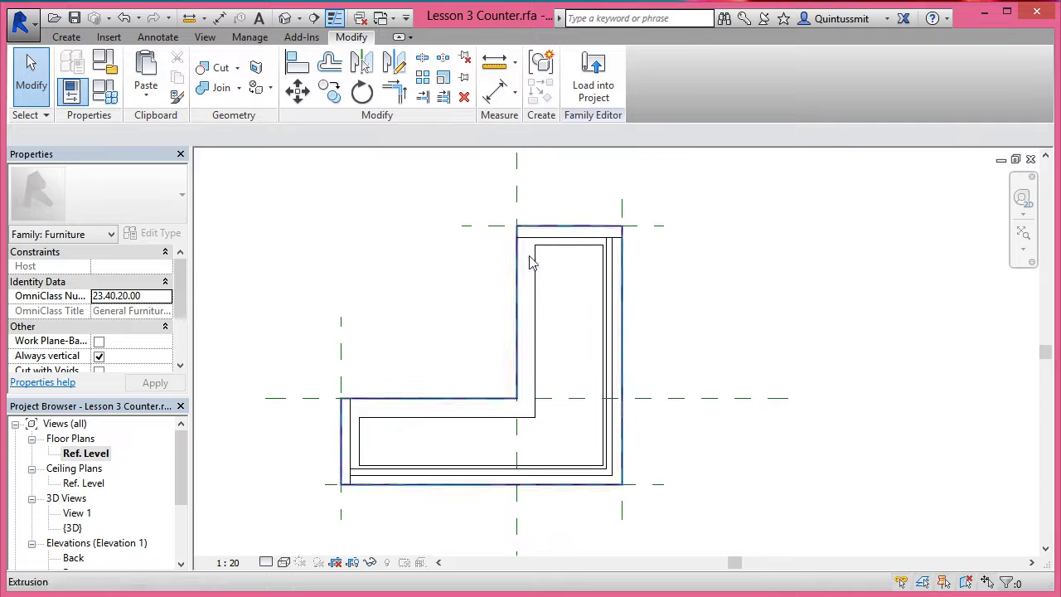
middle_drag(593, 269, 519, 291)
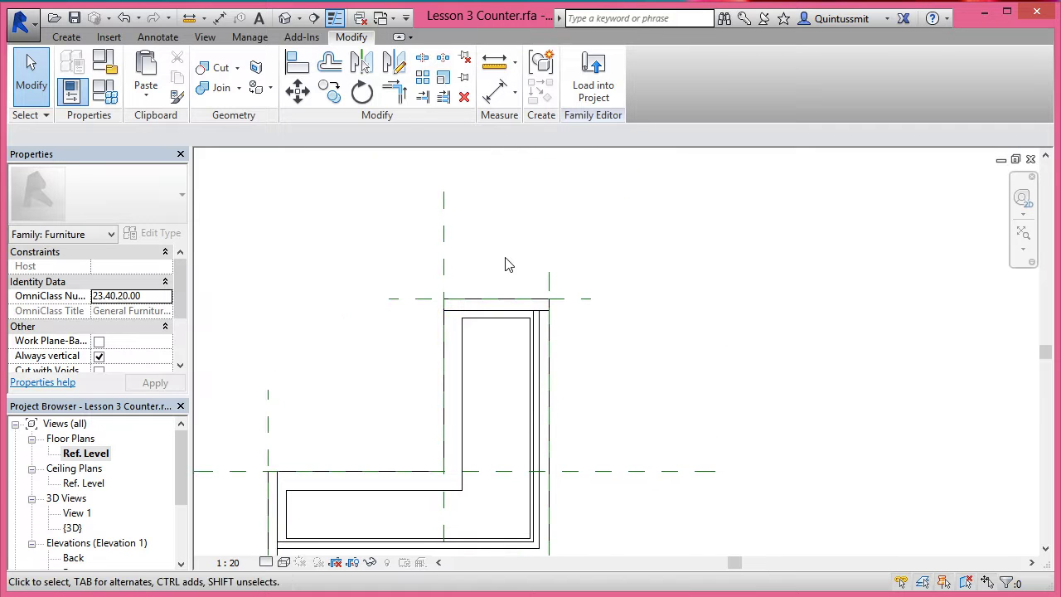
Add an aligned dimension across the counter's vertical leg, between its two vertical reference planes
click(494, 93)
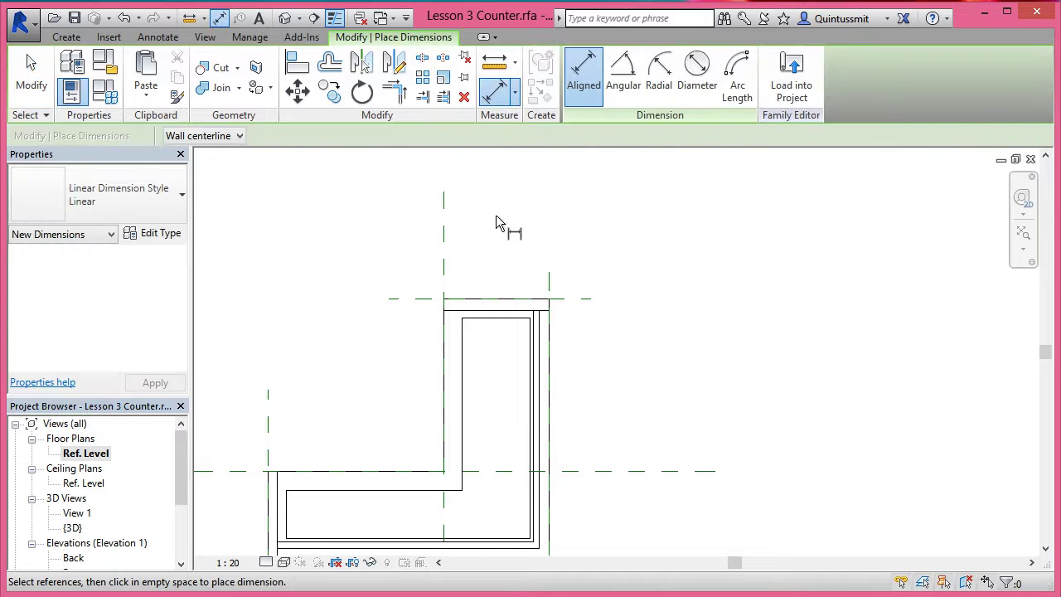
click(443, 236)
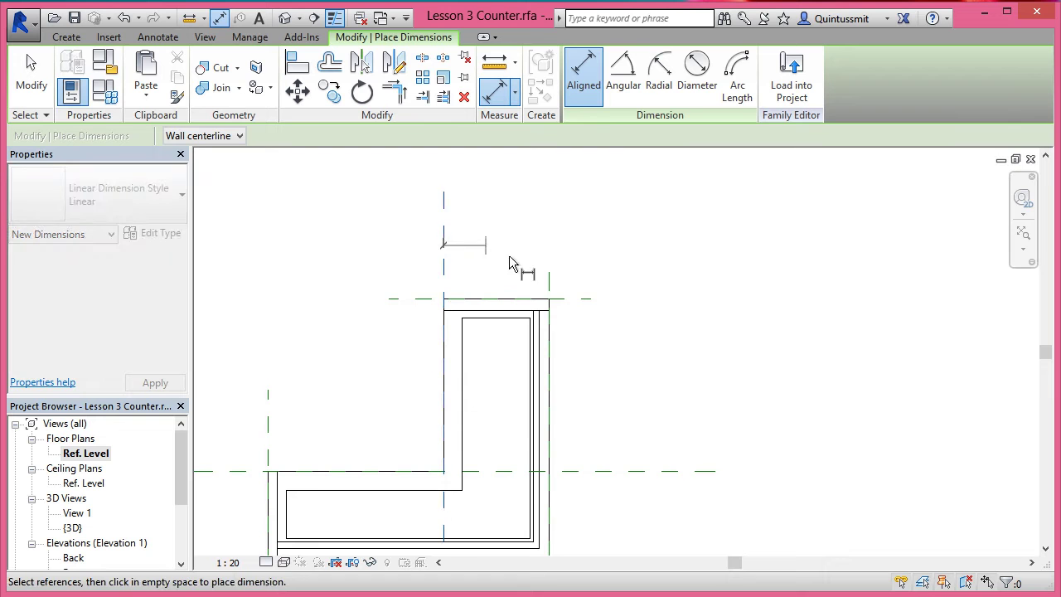
click(550, 286)
click(543, 222)
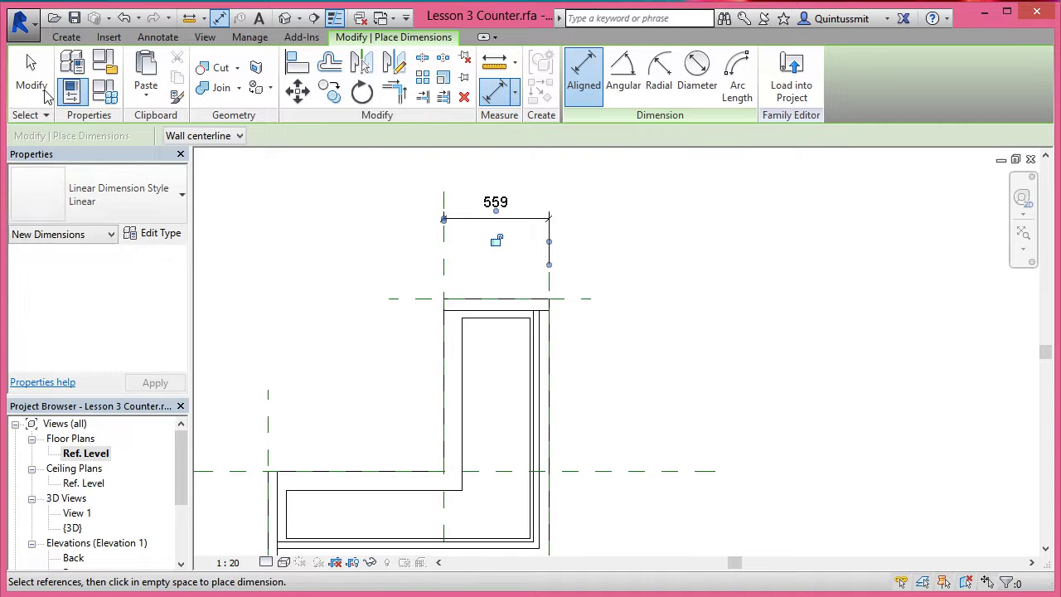
click(37, 87)
Label the vertical leg's width dimension with a new instance family parameter named counterWidth, grouped under Dimensions
click(532, 233)
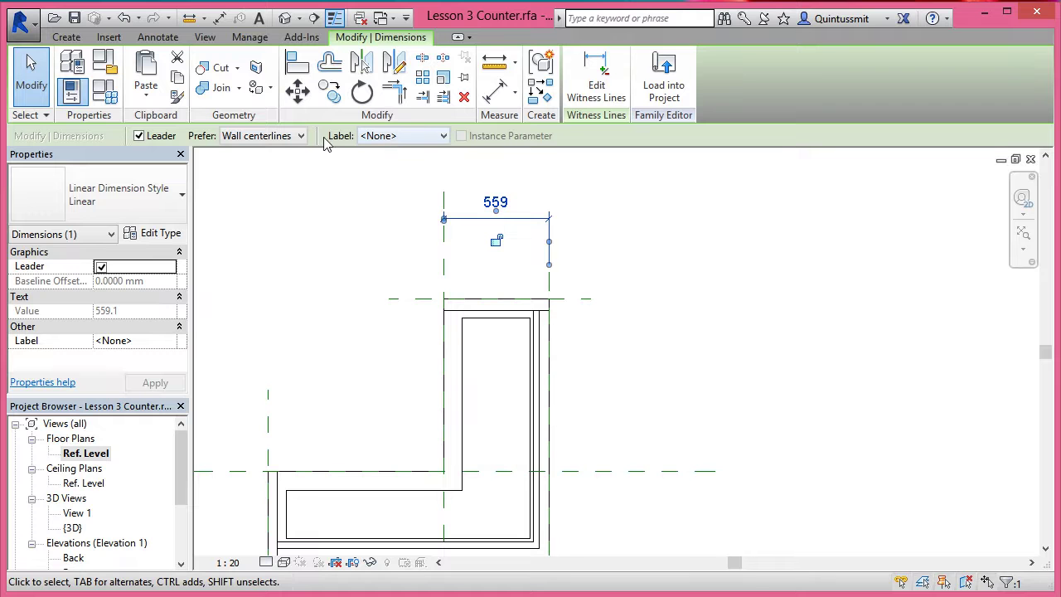
click(417, 136)
click(418, 164)
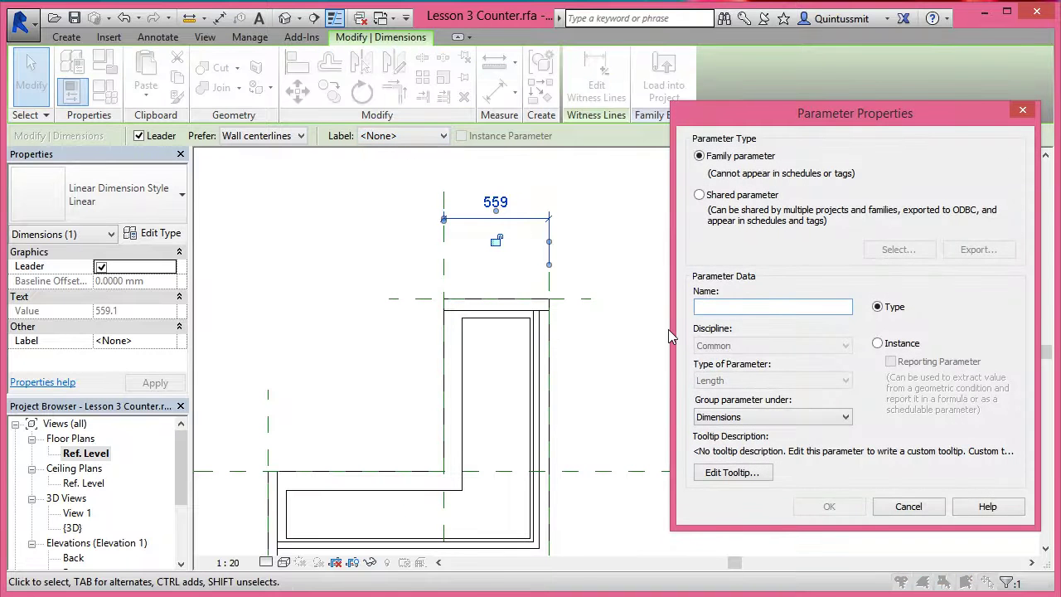
text(Cou)
key(BackSpace)
text(counterWidth)
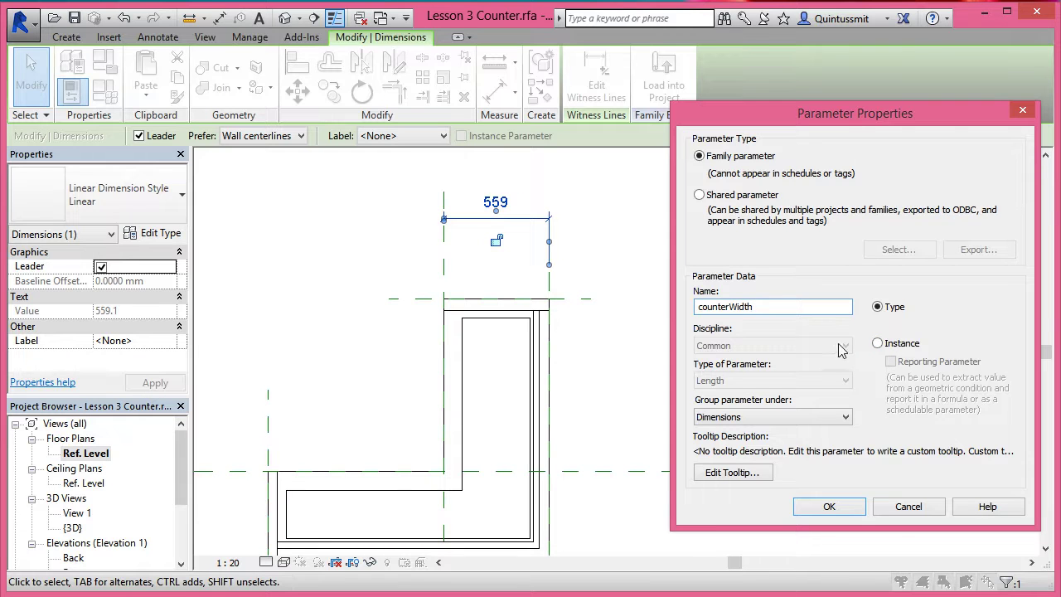
click(878, 344)
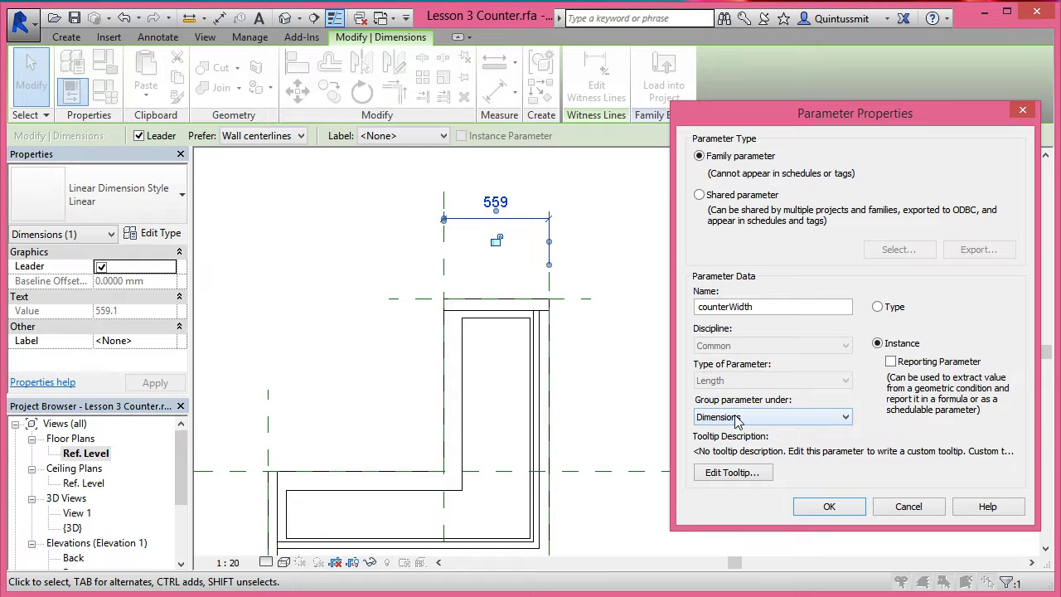
click(827, 505)
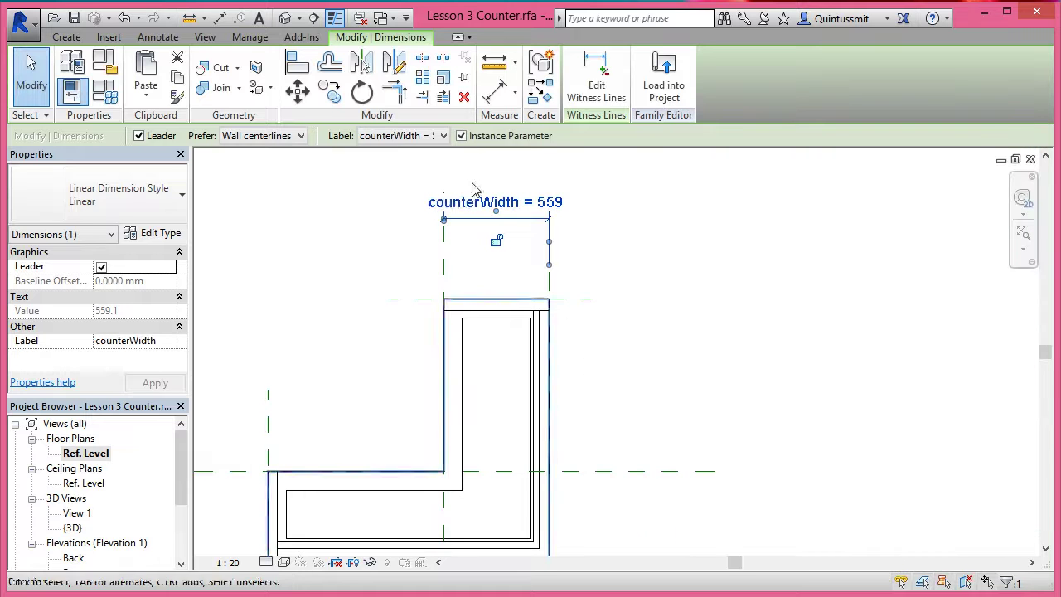
Add an aligned dimension across the counter's horizontal leg, from the Center (Front/Back) plane to the front reference plane
middle_drag(486, 289, 545, 308)
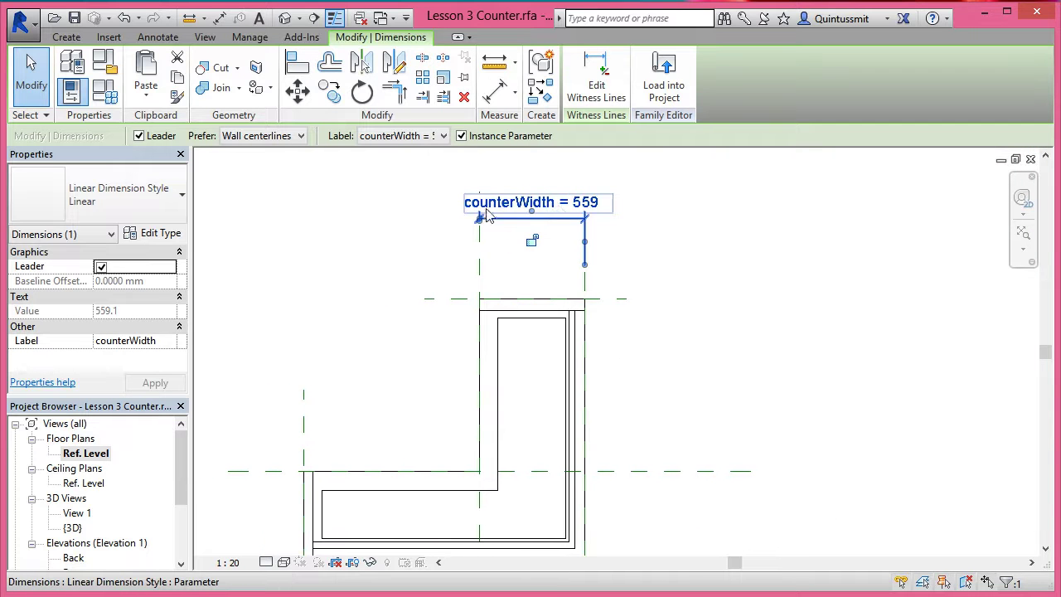
middle_drag(604, 292, 662, 183)
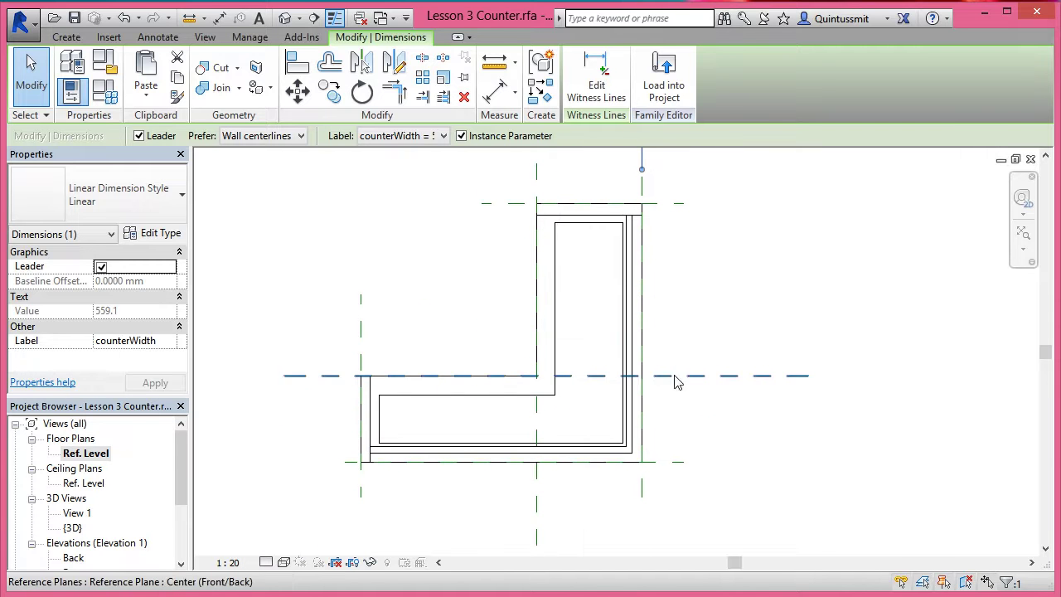
middle_drag(673, 370, 644, 426)
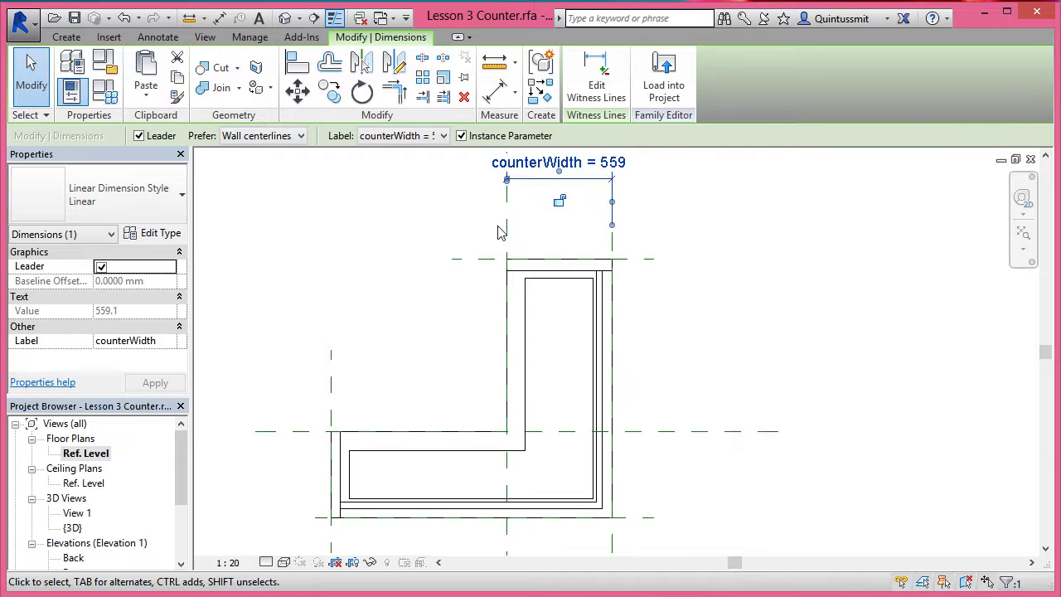
click(495, 91)
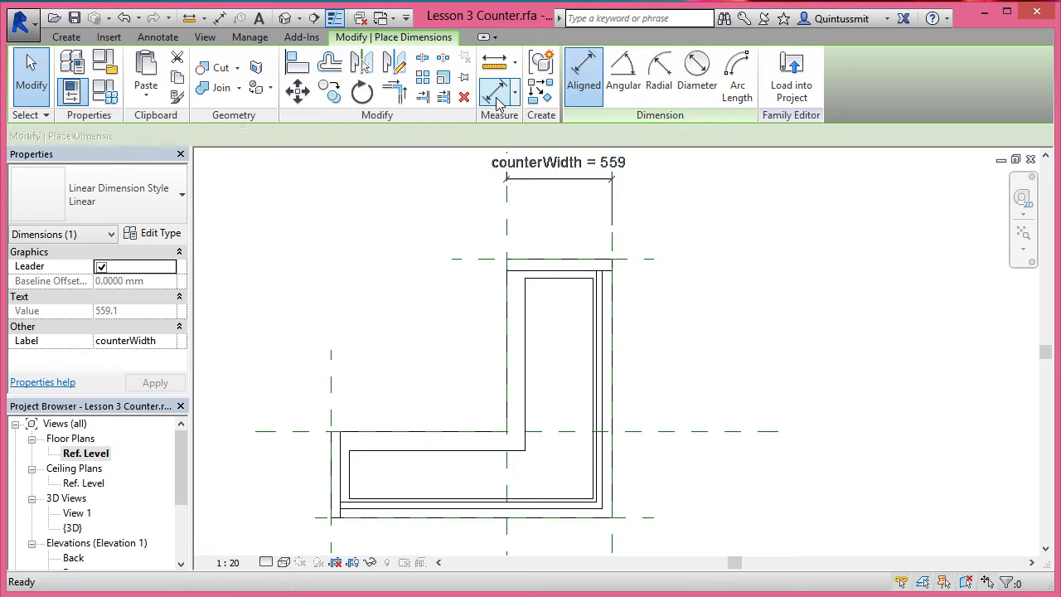
click(669, 432)
click(644, 518)
click(746, 486)
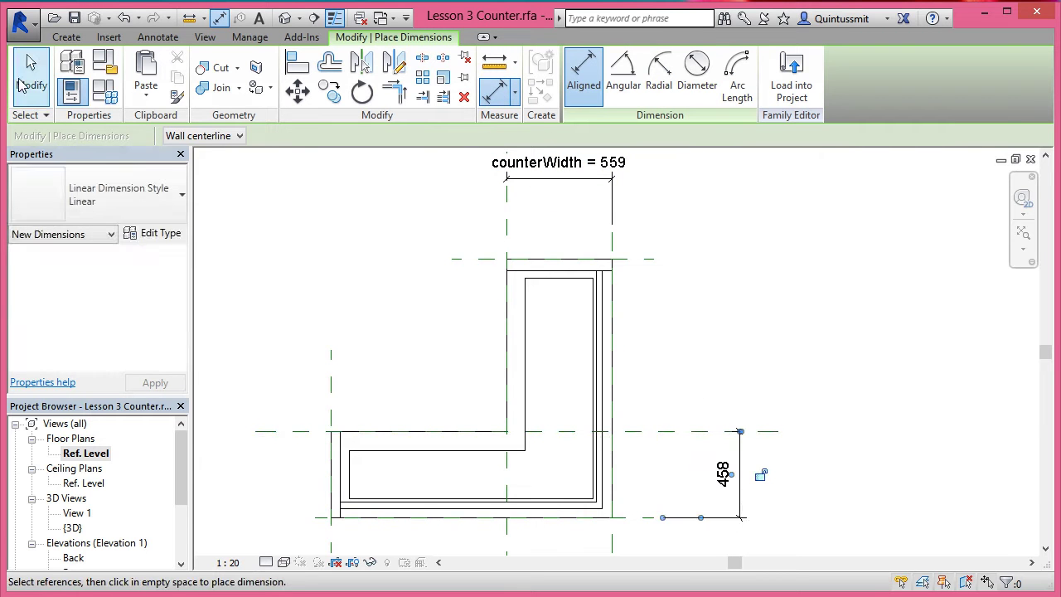
key(Escape)
key(Escape)
Label the horizontal leg's width dimension with the existing counterWidth parameter
click(722, 473)
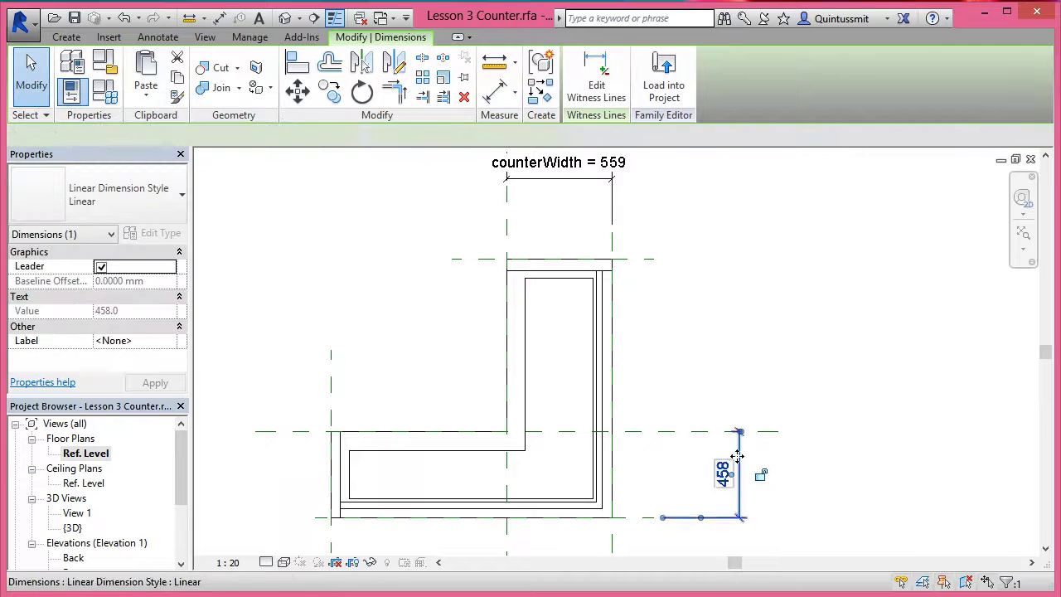
click(404, 137)
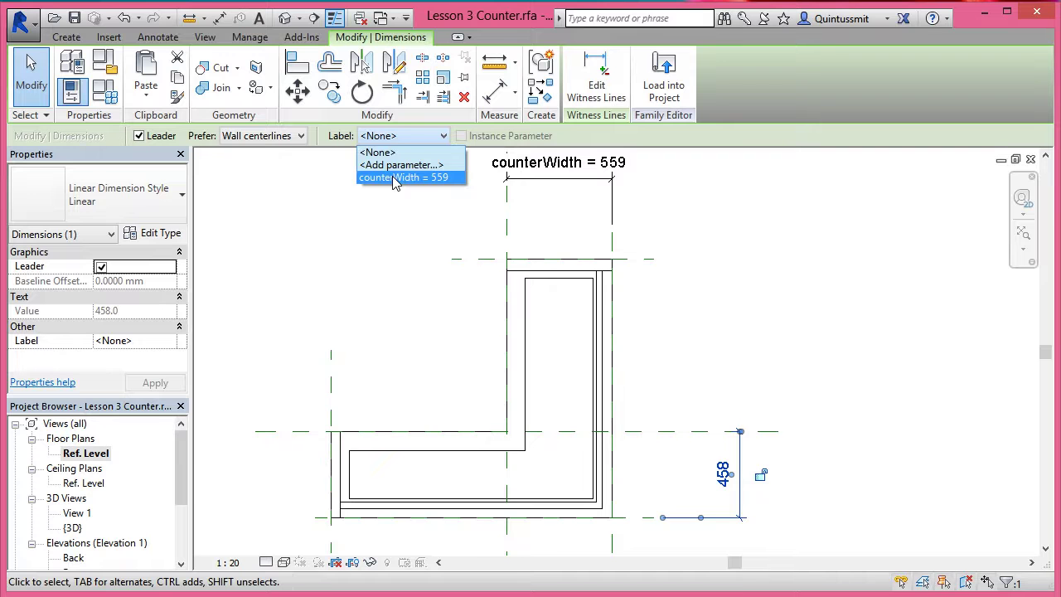
click(394, 177)
middle_drag(649, 486, 638, 416)
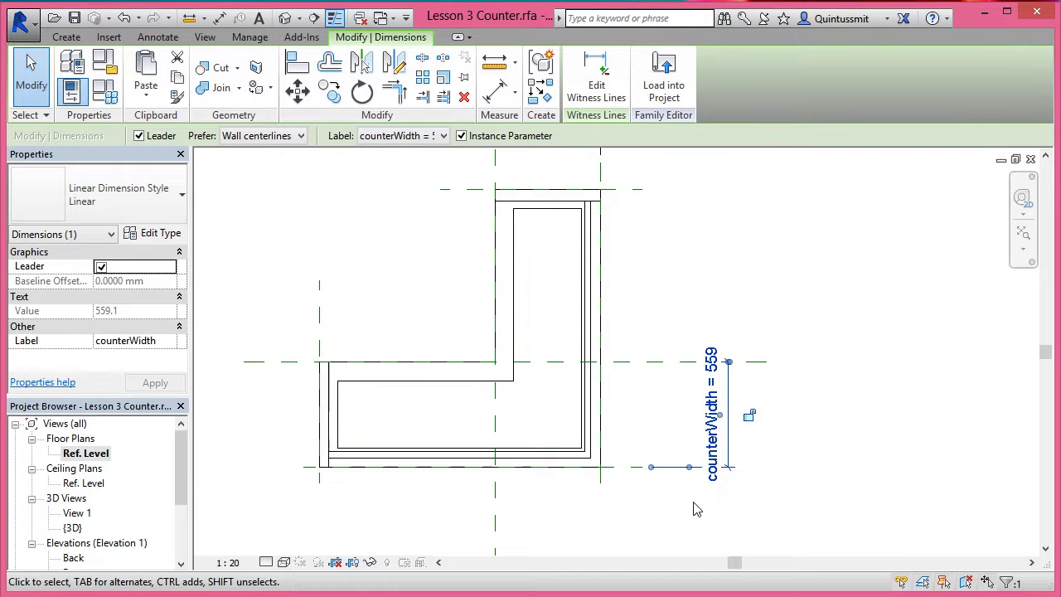
Check the counter's shape in the default 3D view and return to the Ref. Level floor plan
click(285, 17)
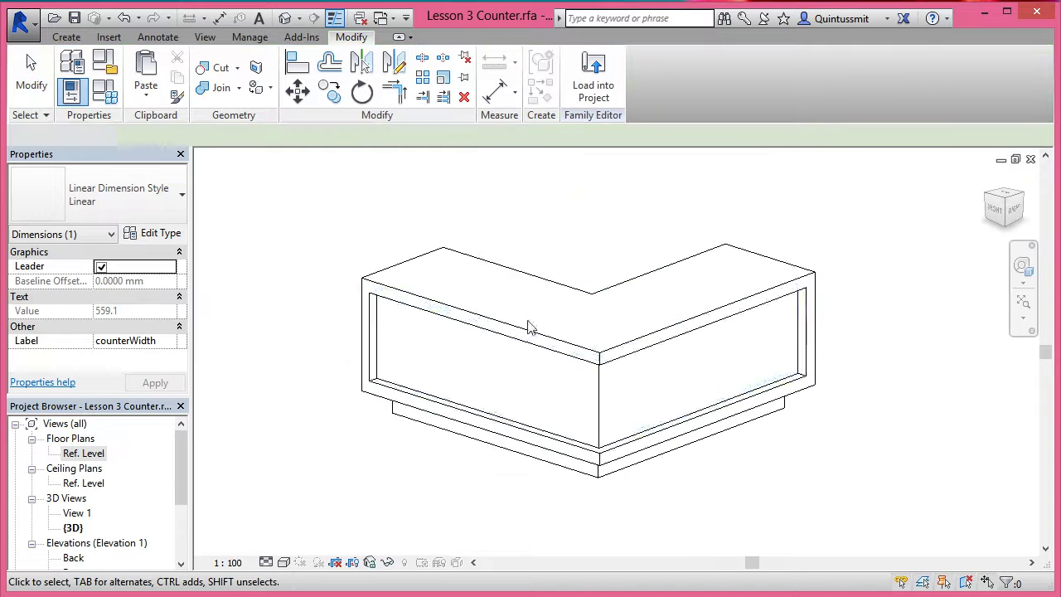
key(Escape)
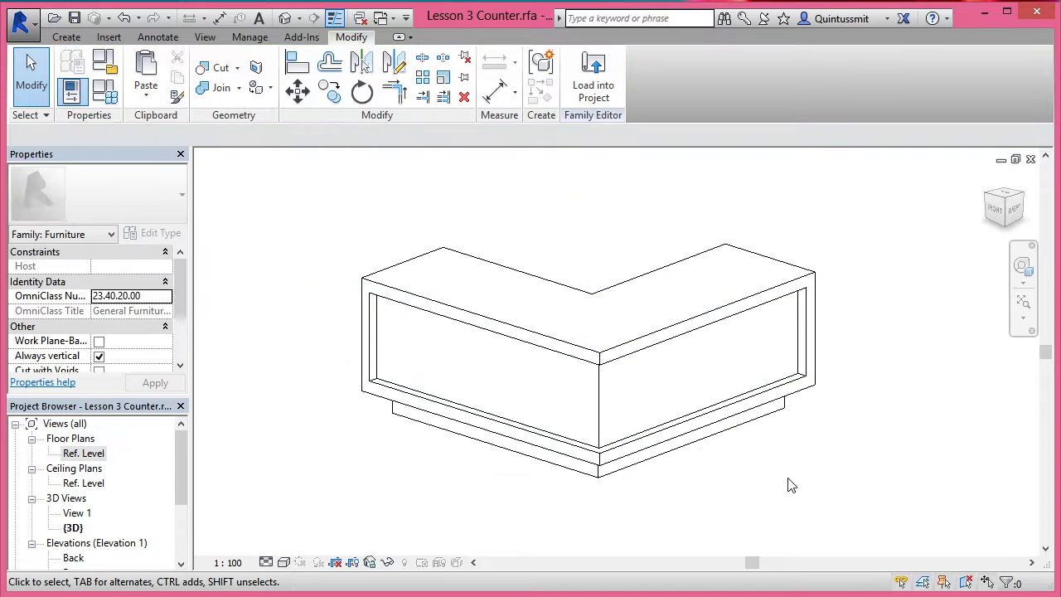
double_click(89, 454)
middle_drag(526, 426, 557, 412)
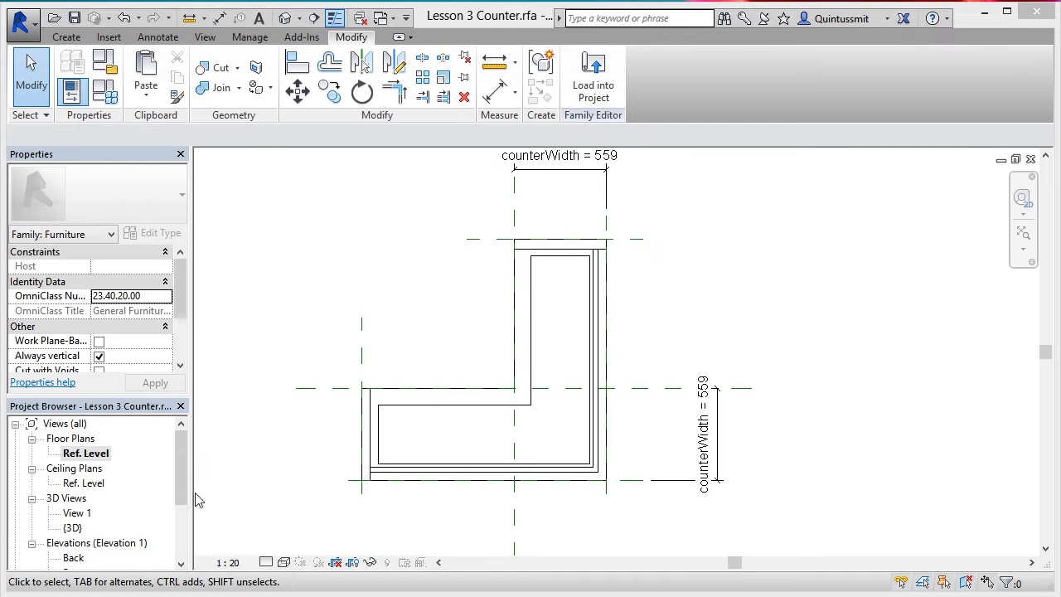
Open the Front elevation and dimension the counter's overall height from Ref. Level to the top reference plane
drag(183, 450, 184, 487)
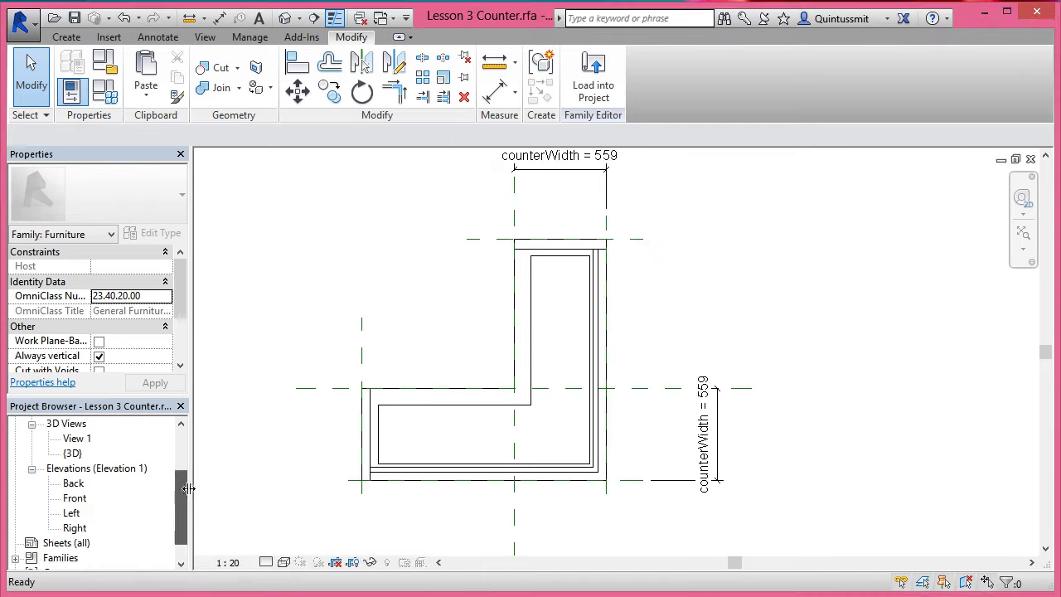
double_click(75, 498)
middle_drag(687, 393, 646, 406)
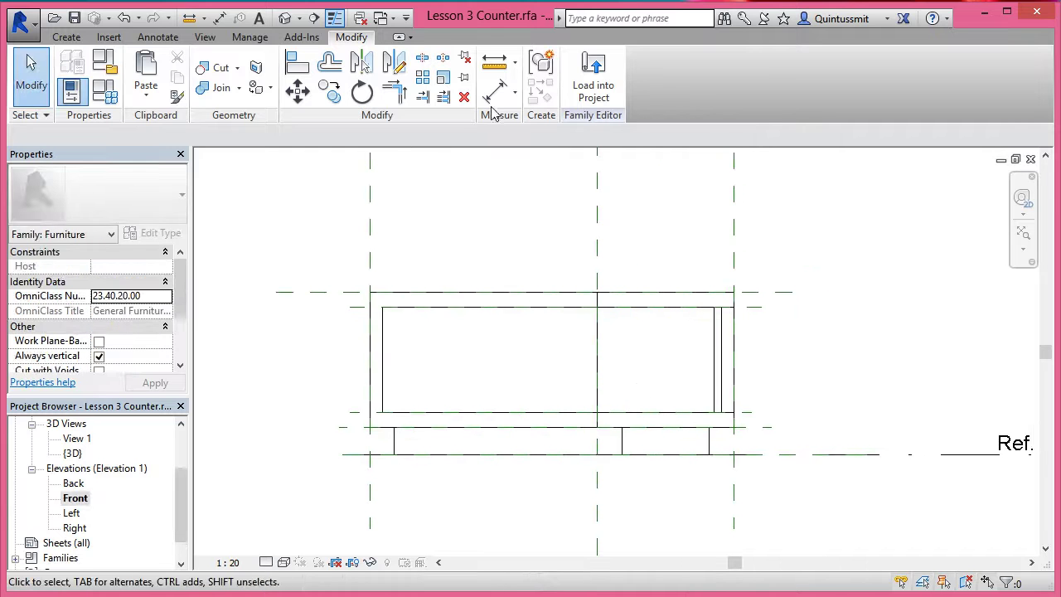
click(496, 89)
click(795, 293)
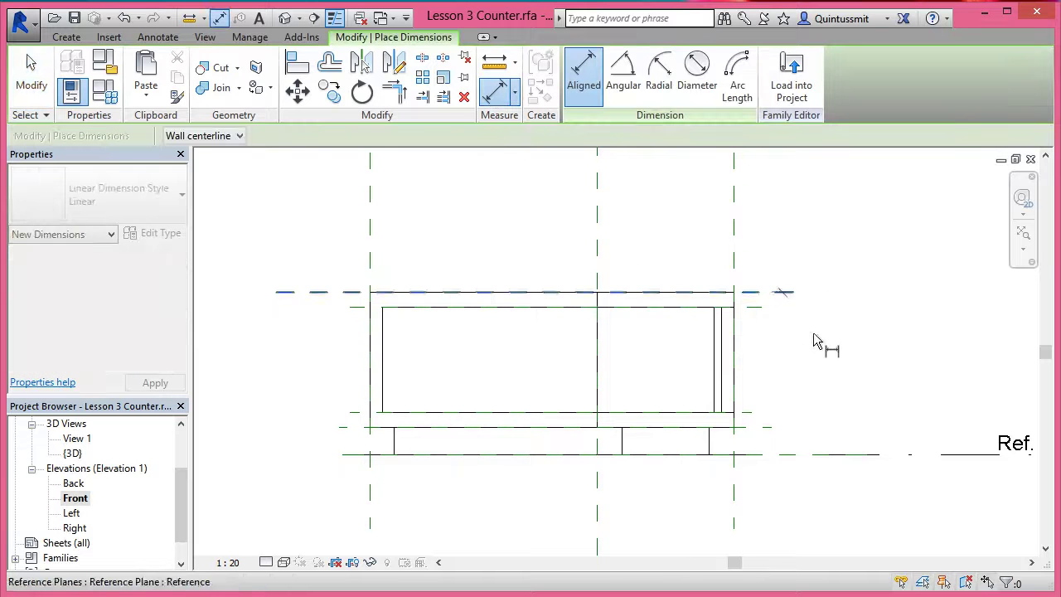
click(804, 454)
click(834, 414)
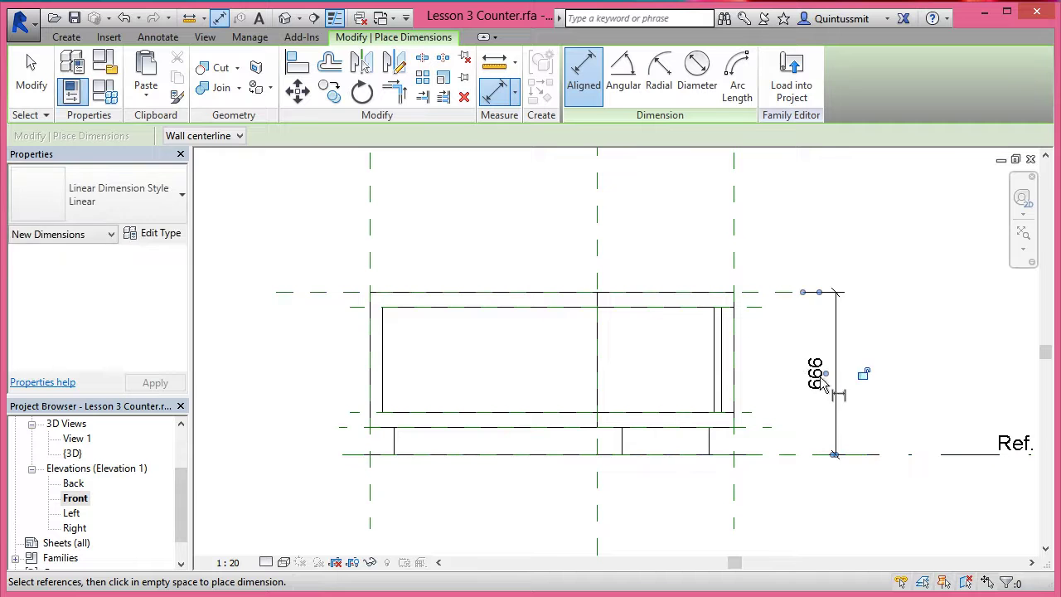
Dimension the thickness of the counter's top slab and bottom slab between their pairs of horizontal reference planes
click(753, 293)
click(753, 306)
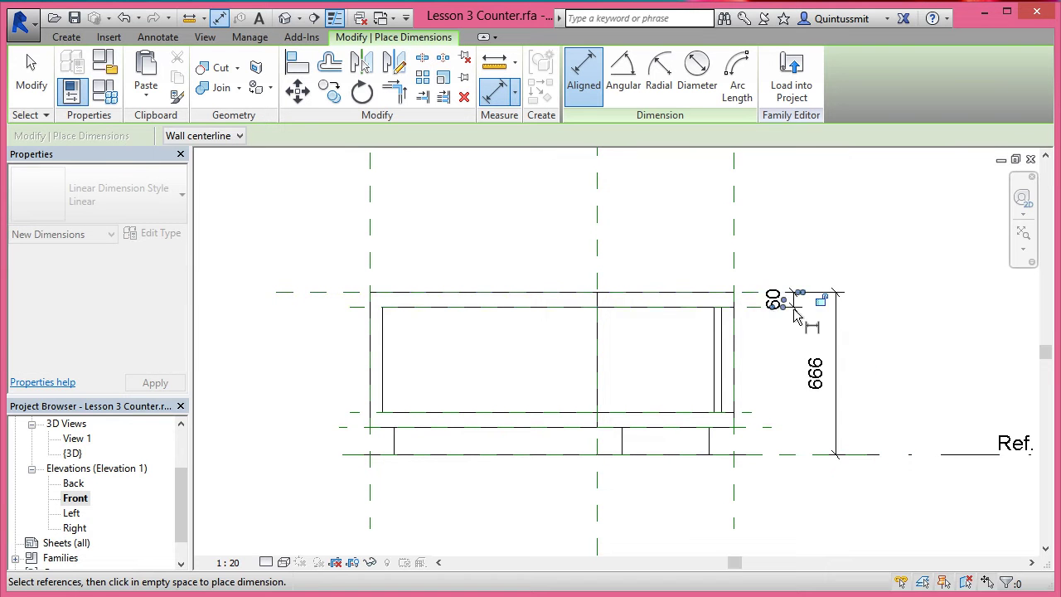
click(794, 313)
click(753, 412)
click(753, 426)
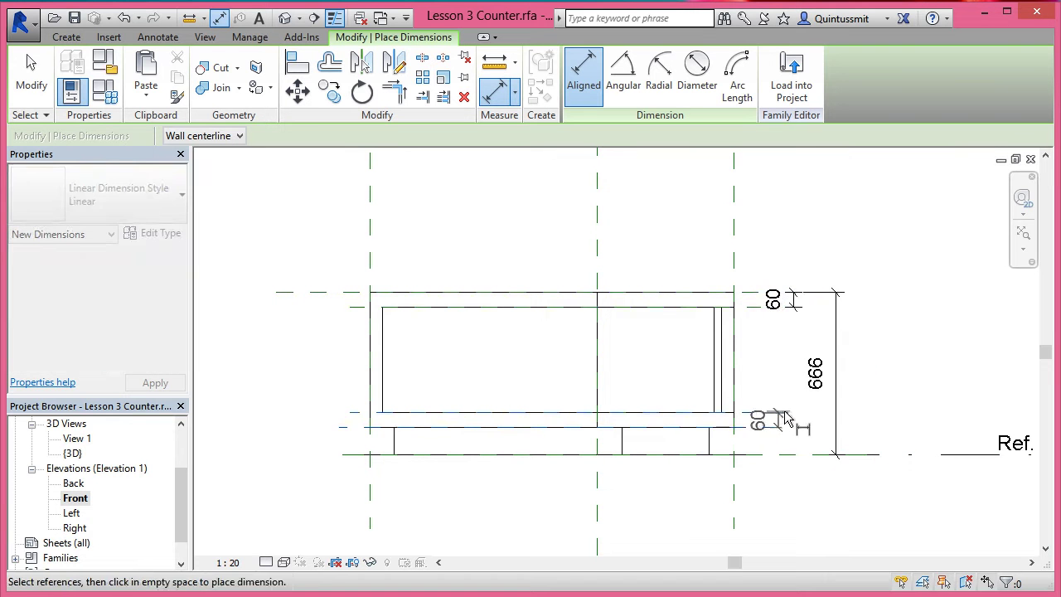
click(787, 421)
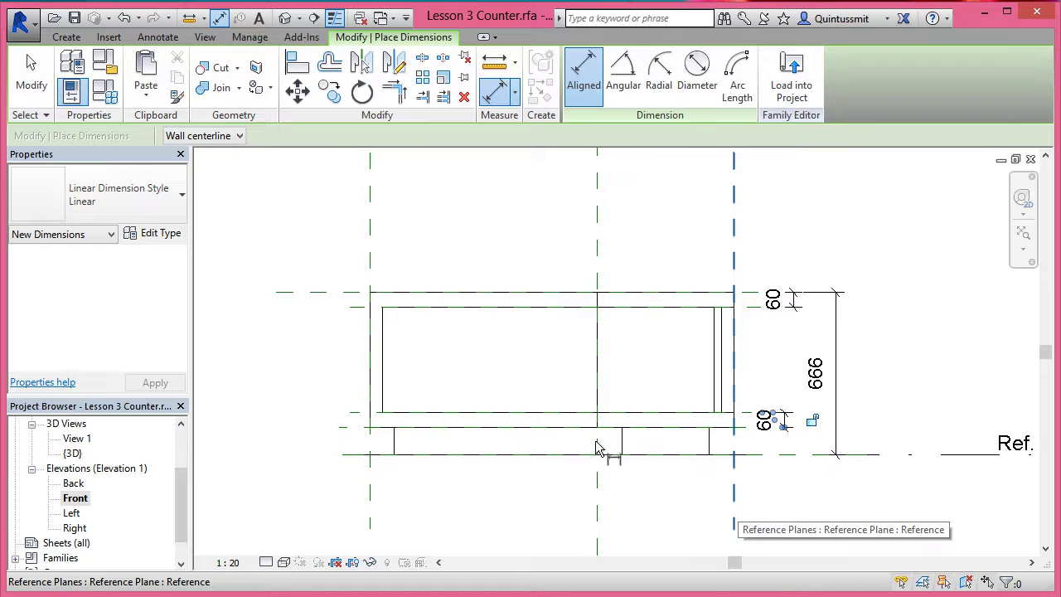
Dimension the counter body's height from the reference plane above the plinth to the top reference plane
click(340, 427)
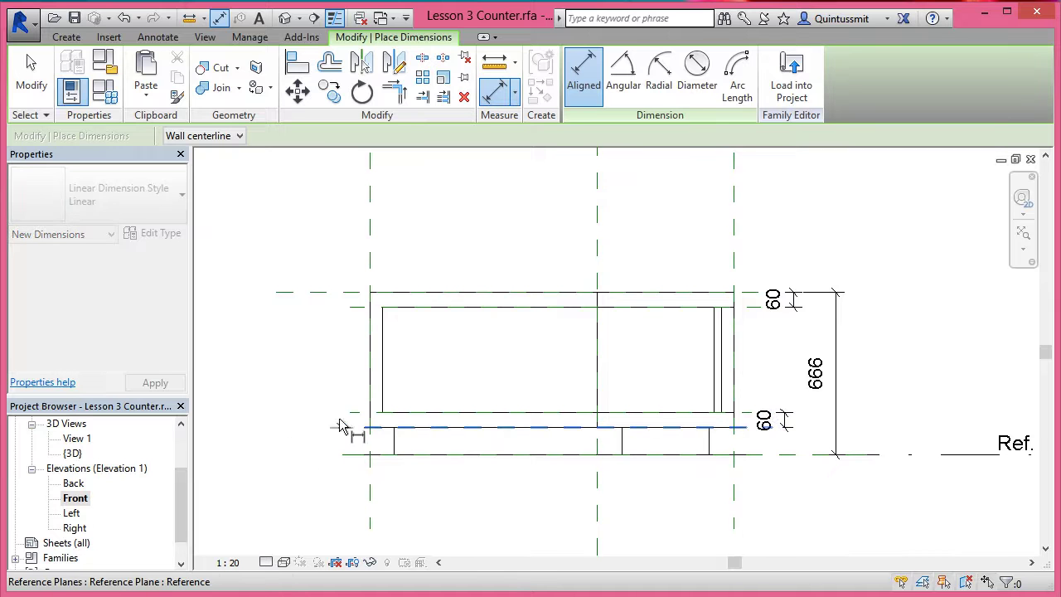
click(345, 300)
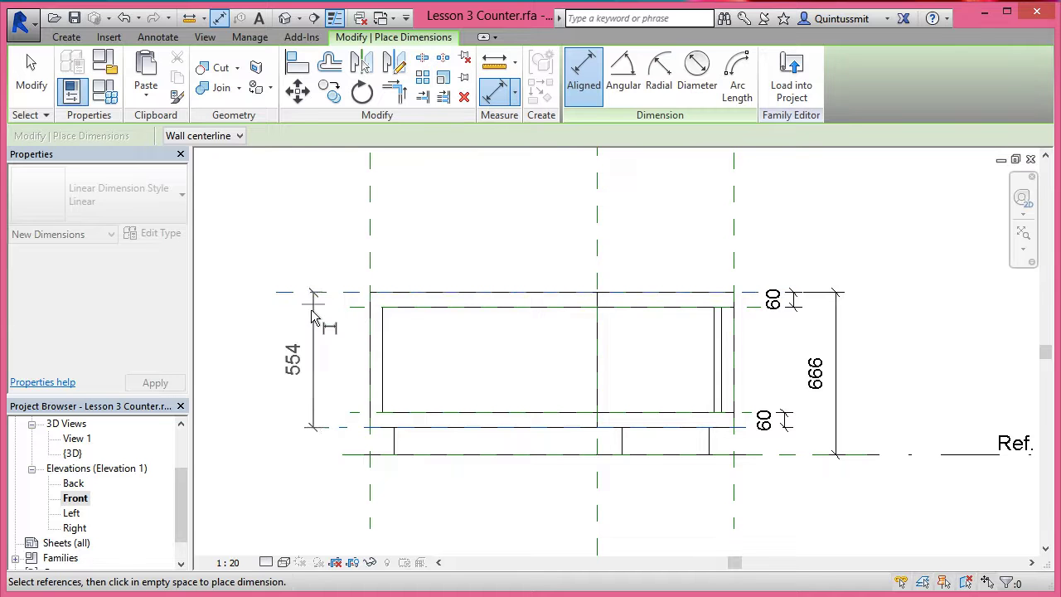
click(310, 332)
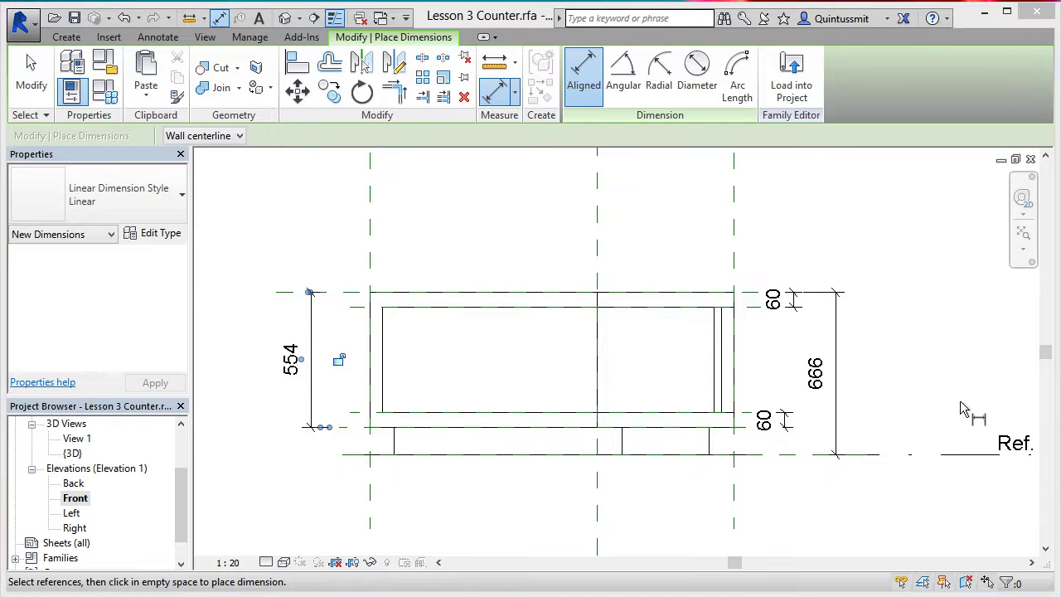
click(31, 75)
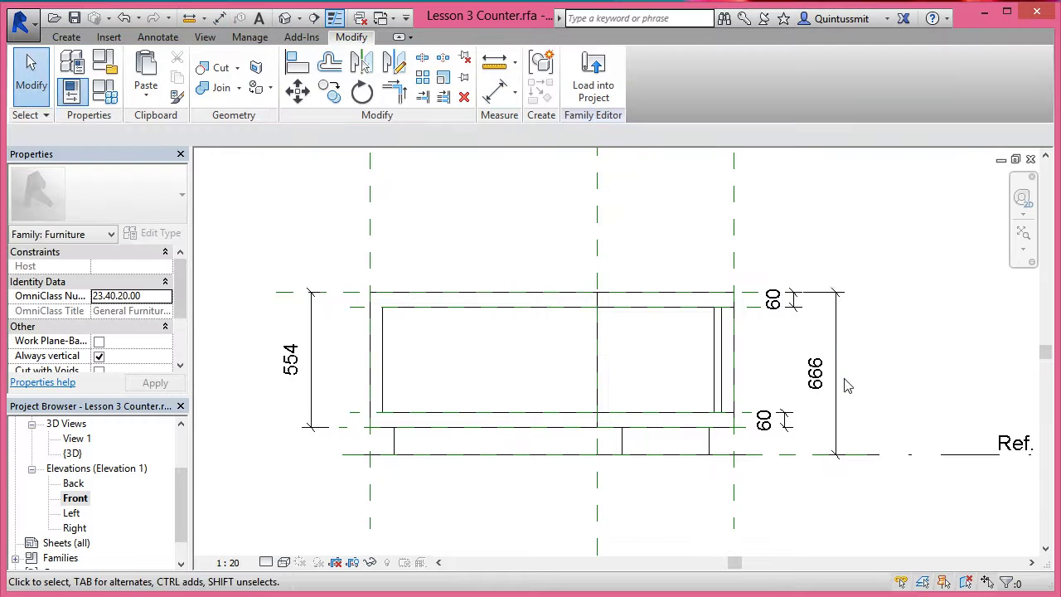
Label the overall height dimension with a new instance parameter named counterHeight, grouped under Dimensions
click(845, 386)
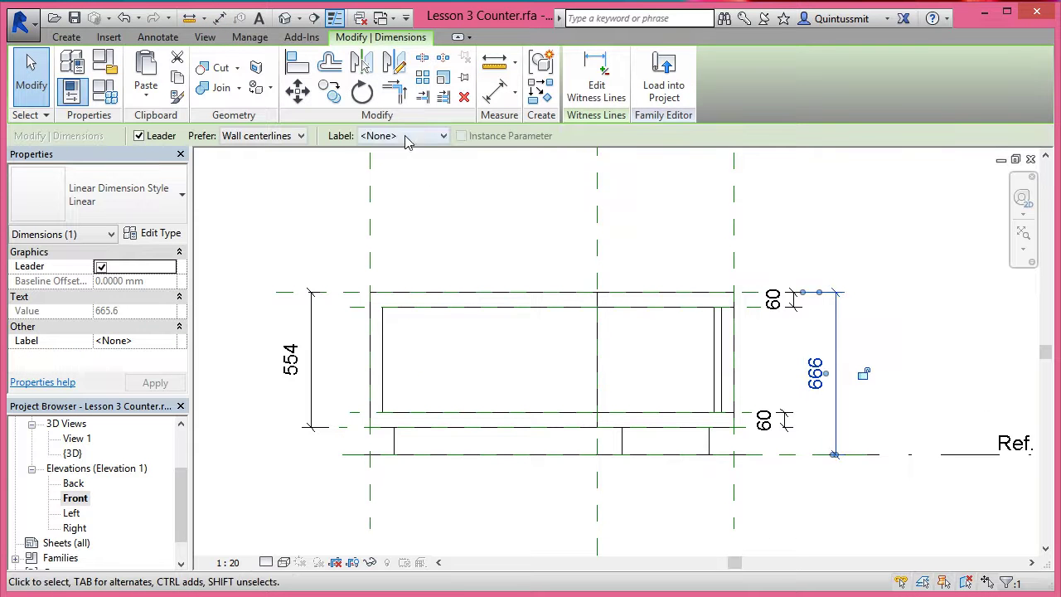
click(406, 138)
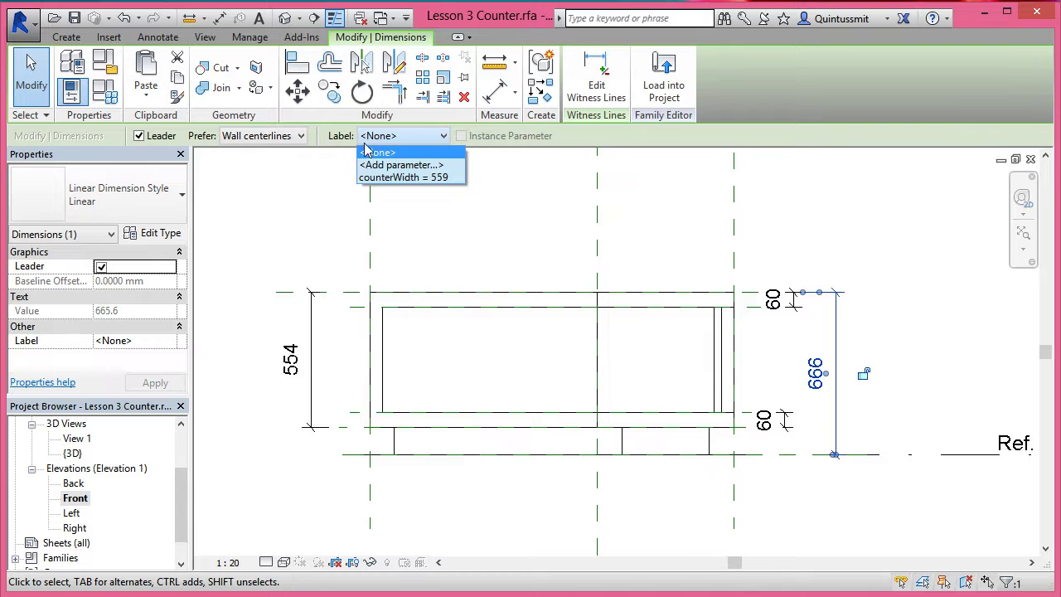
click(401, 165)
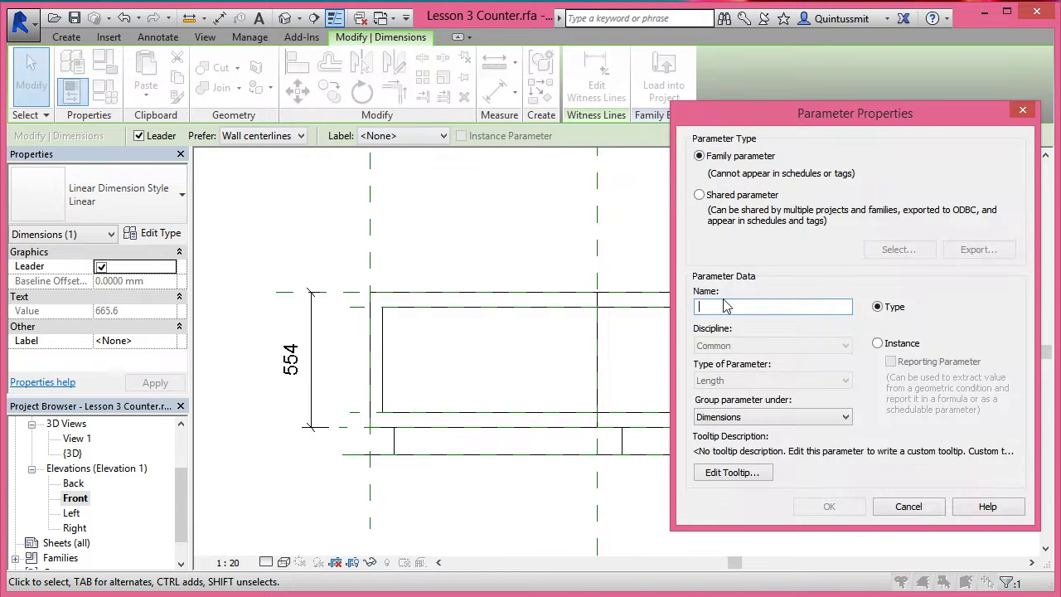
text(counterHeight)
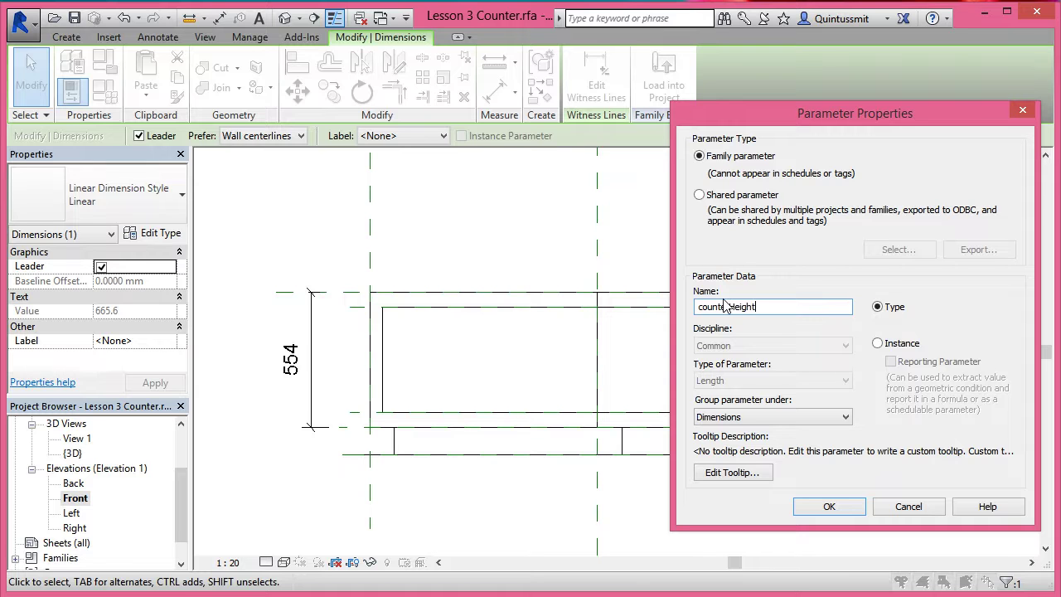
click(882, 345)
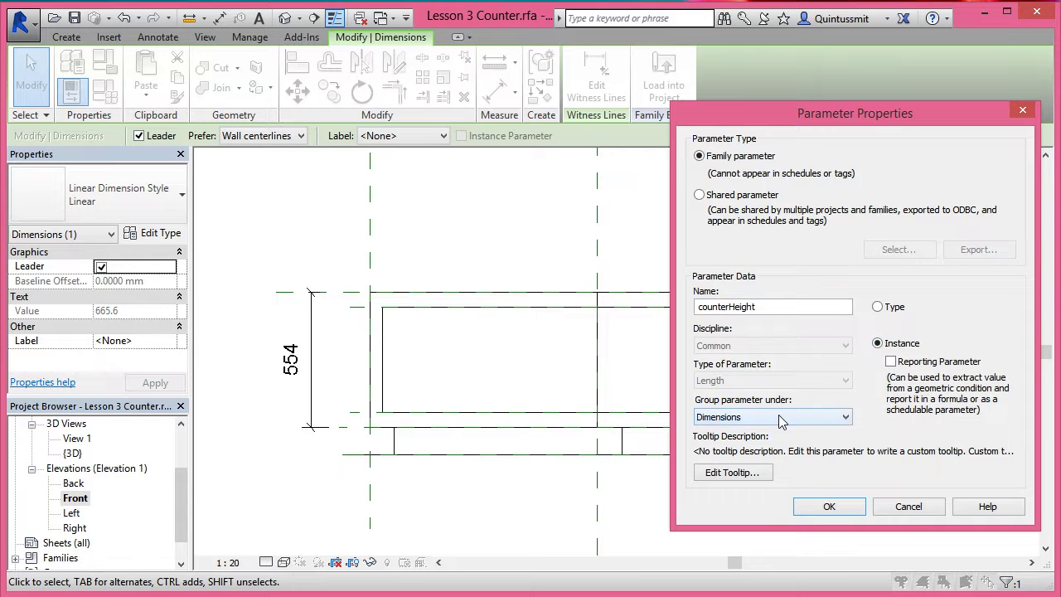
click(829, 507)
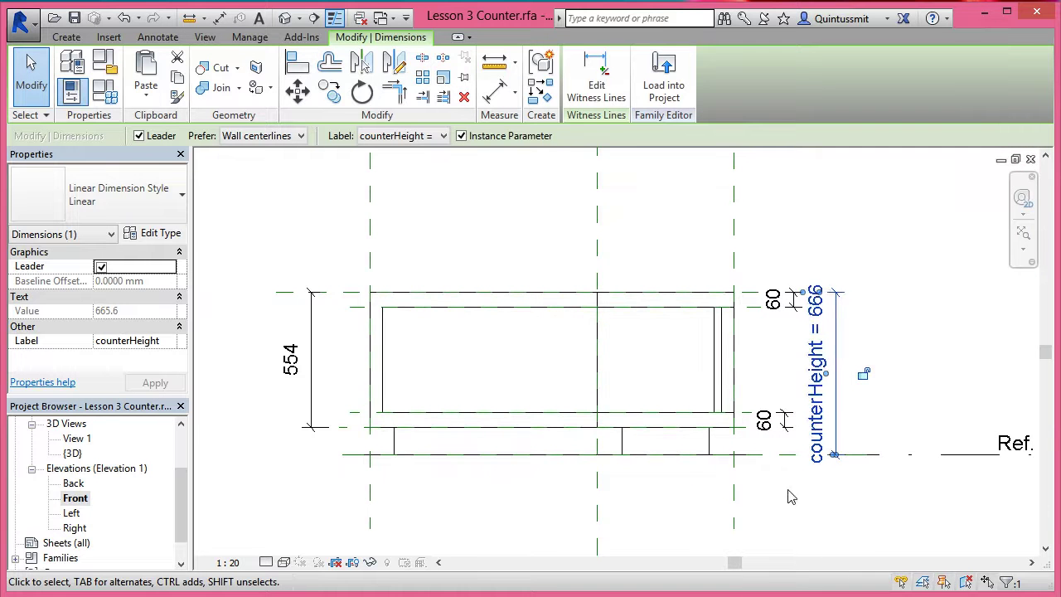
Set the counterHeight parameter to 900 in the family types and apply it to the counter
click(104, 91)
click(299, 152)
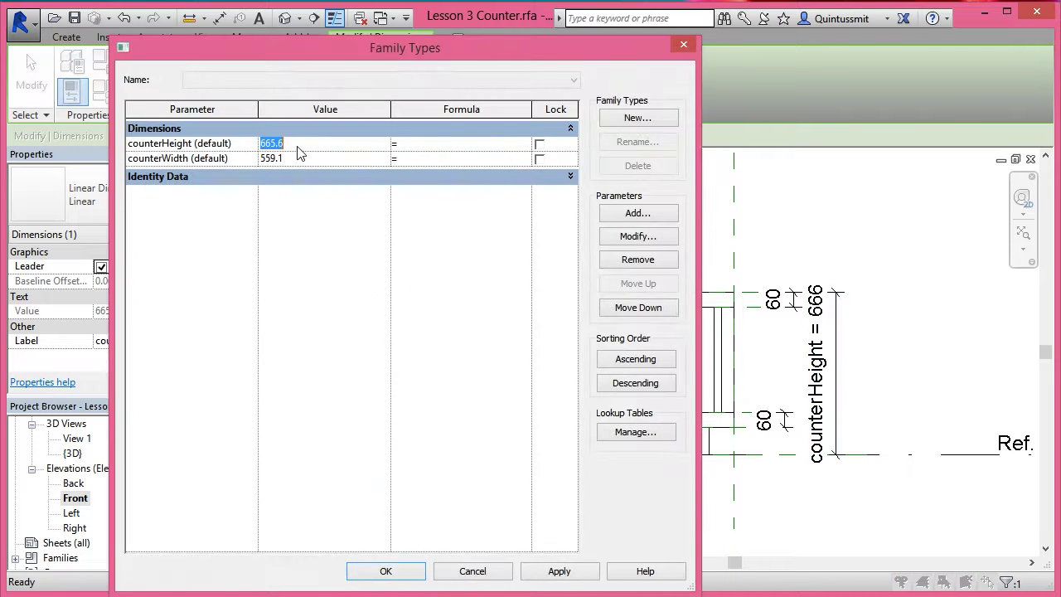
text(700)
drag(291, 147, 185, 141)
text(900)
click(548, 570)
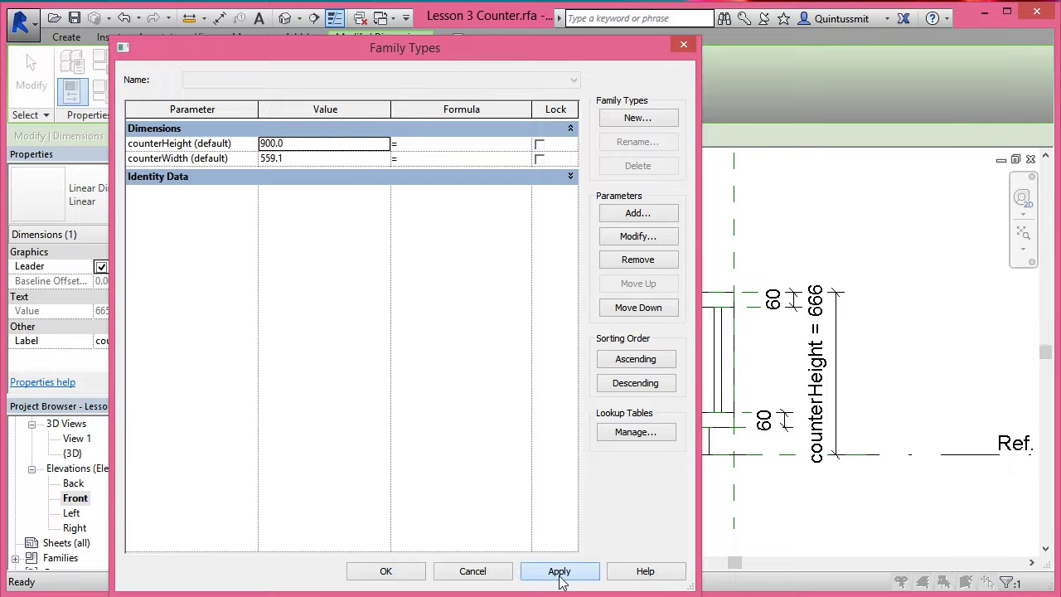
click(404, 574)
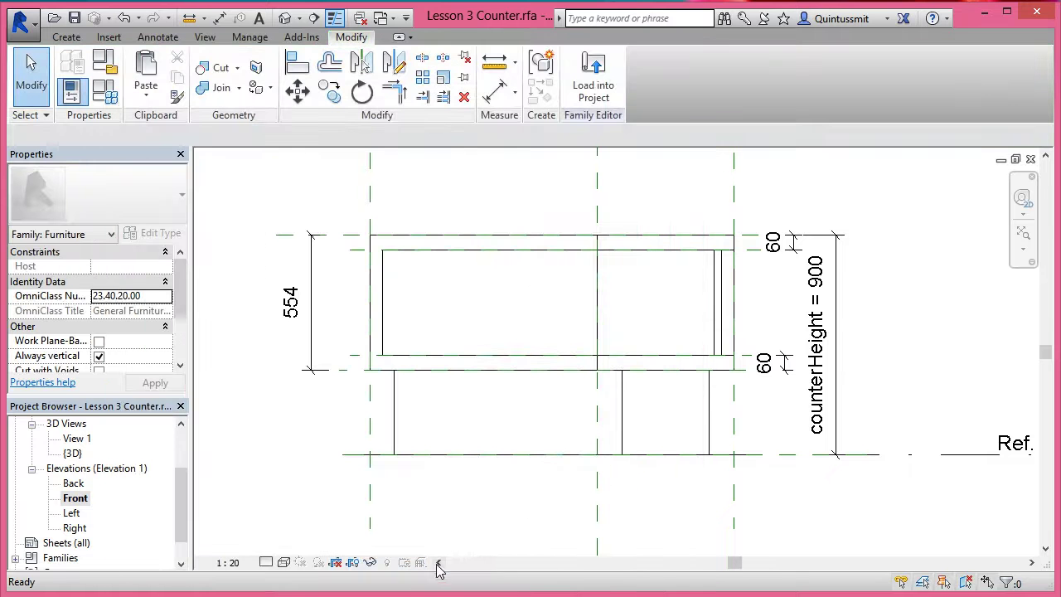
Label the counter body's height dimension with a new type parameter named counterBox
middle_drag(445, 442, 496, 469)
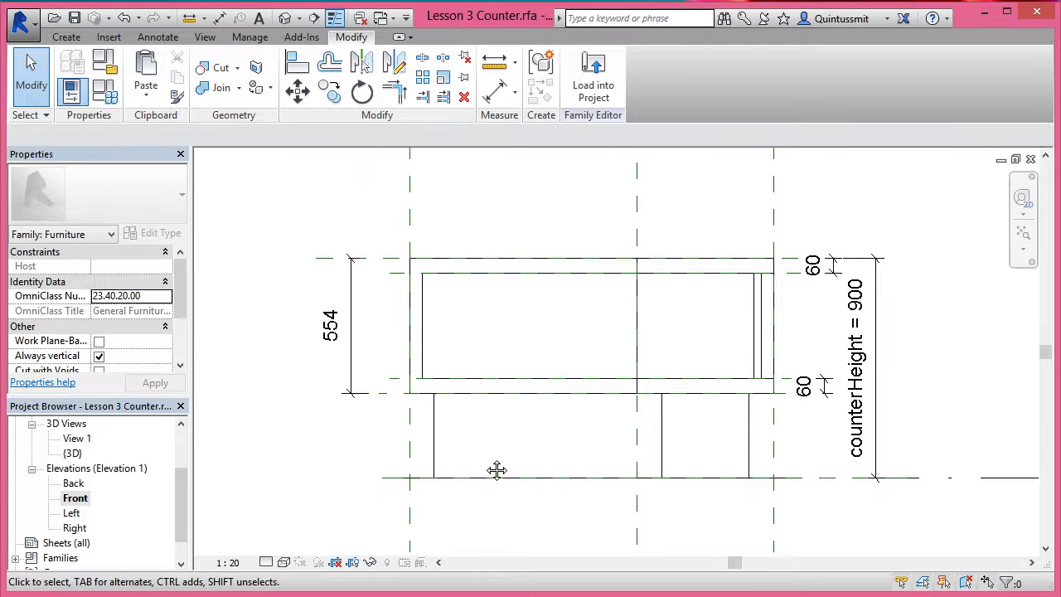
click(351, 373)
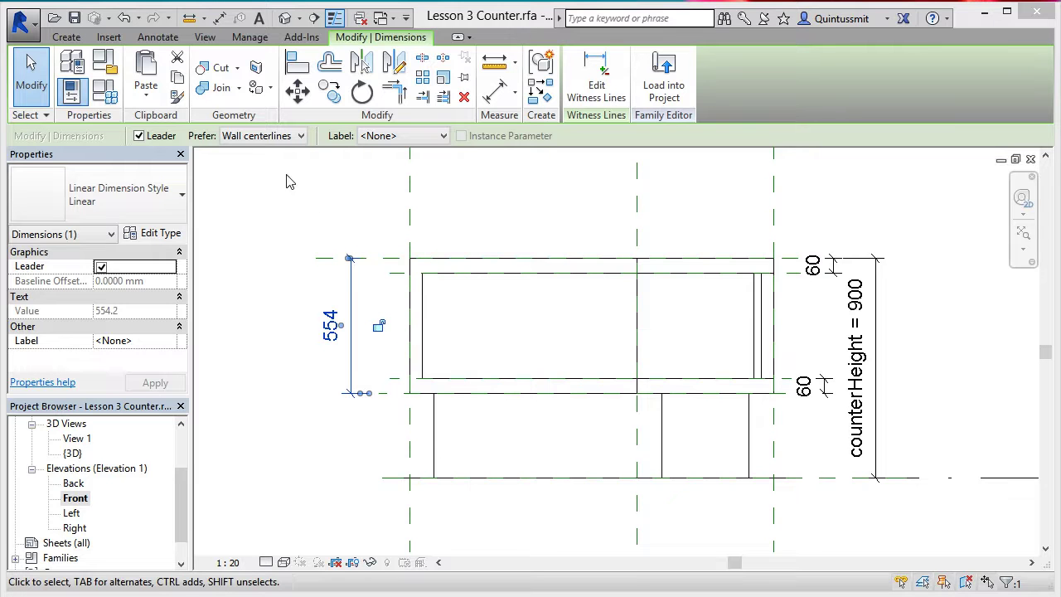
click(403, 135)
click(396, 164)
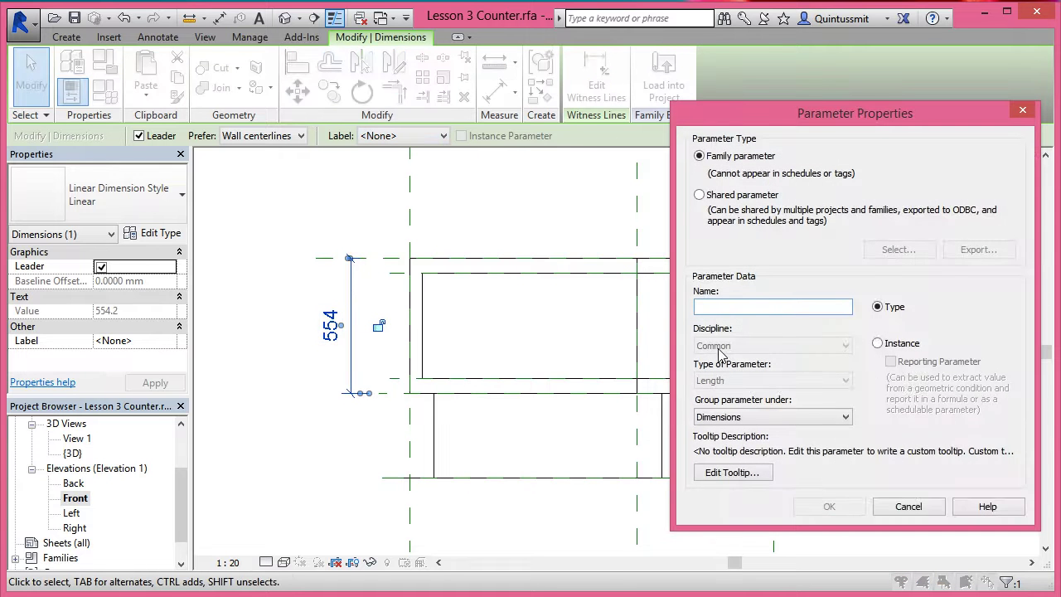
text(counterBox)
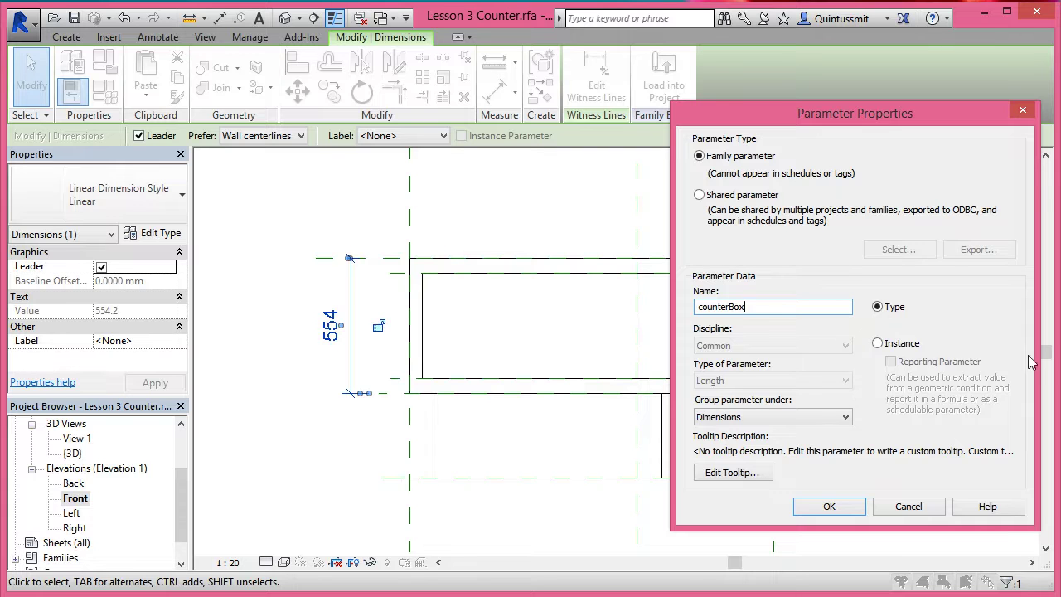
click(830, 510)
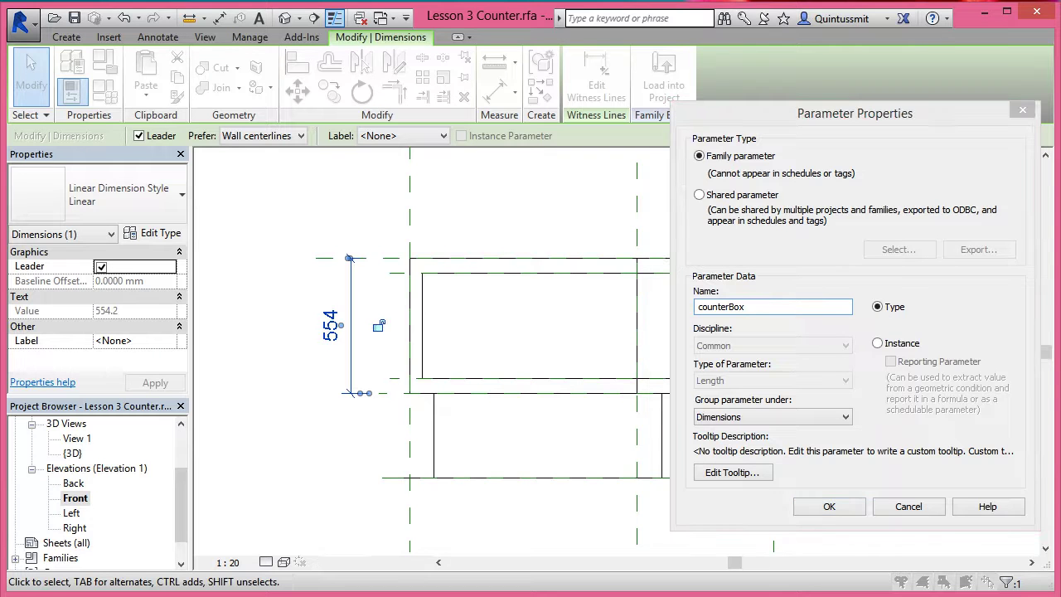
click(829, 507)
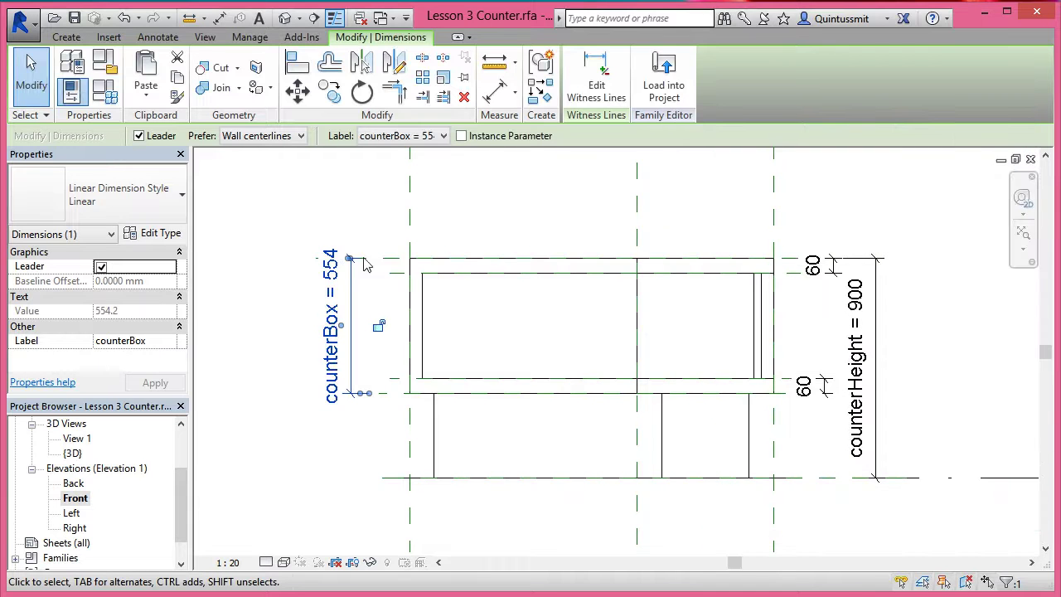
Set the counterBox parameter to 700 in the family types and apply it
click(105, 91)
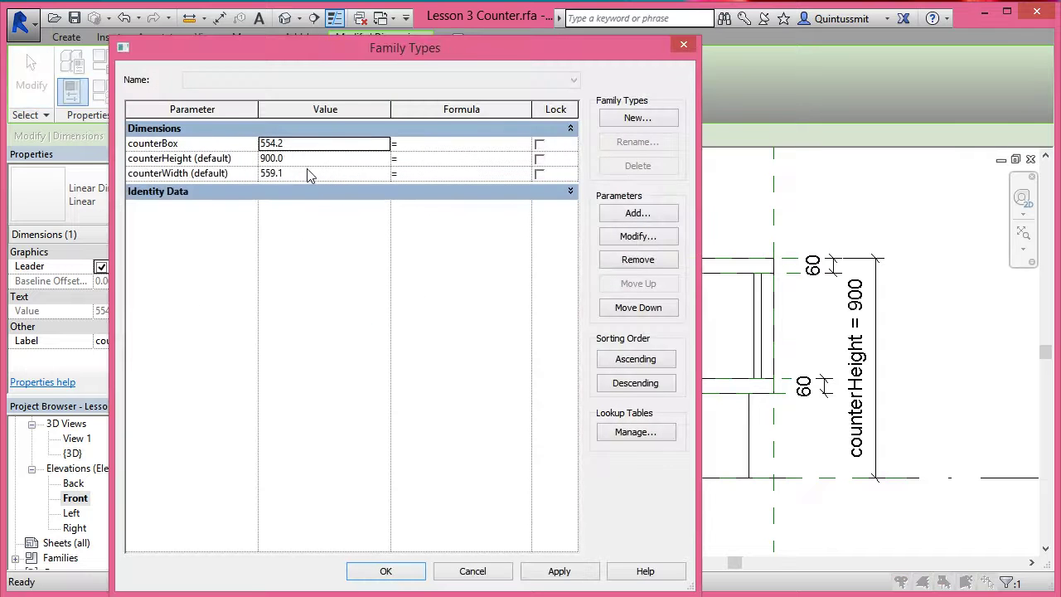
click(299, 144)
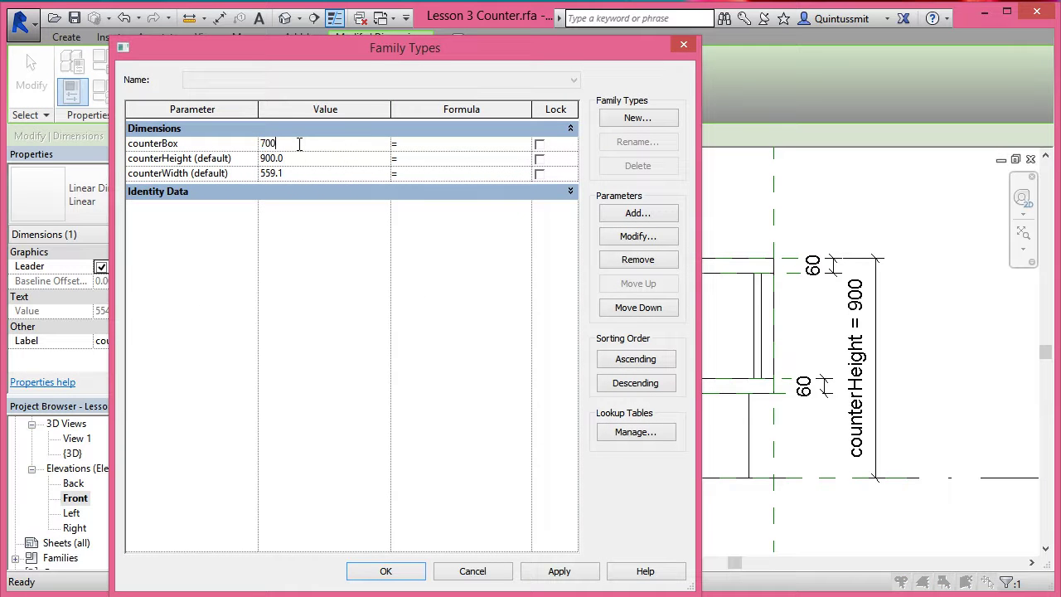
click(570, 571)
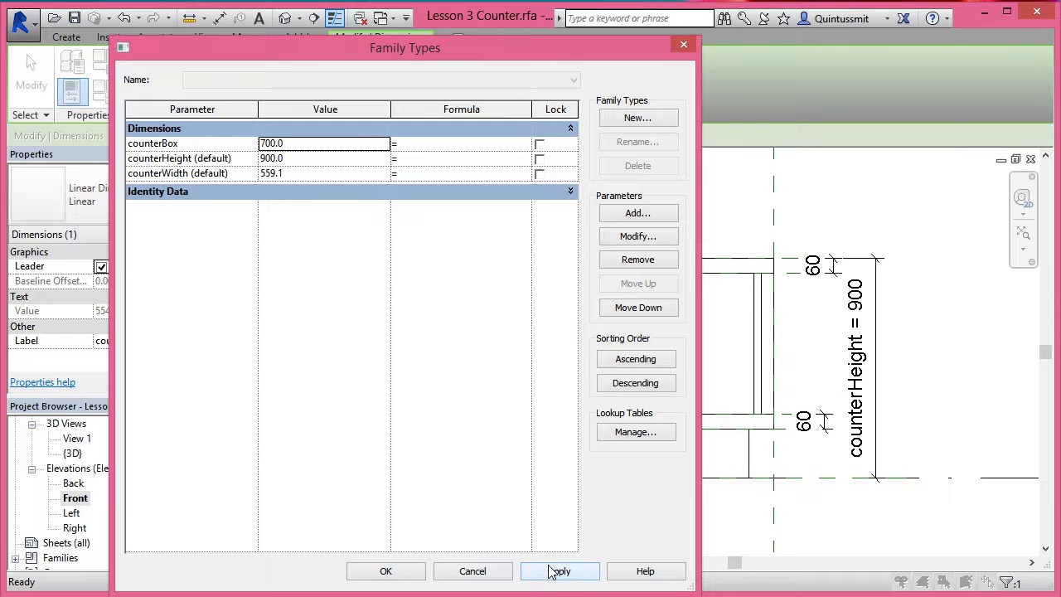
click(411, 571)
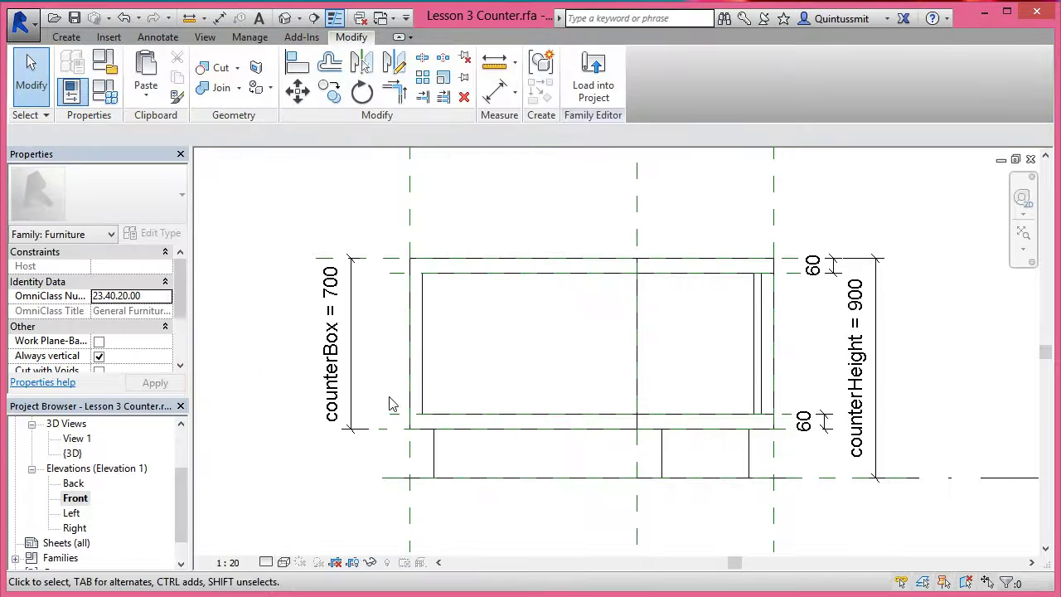
Label the top slab's thickness dimension with a new type parameter named counterThickness
middle_drag(440, 395, 383, 402)
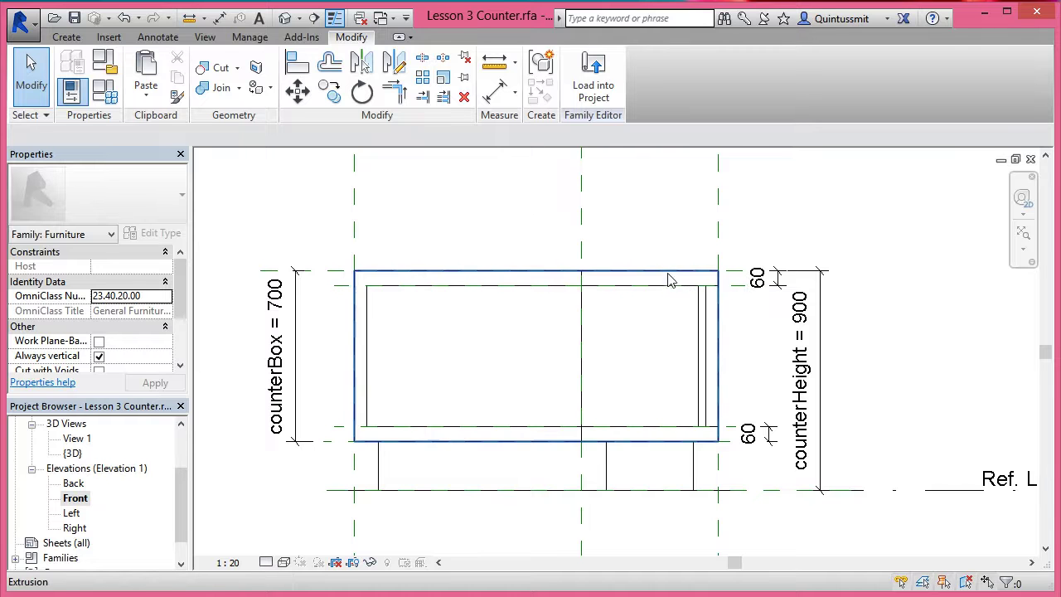
click(757, 278)
click(390, 136)
click(401, 159)
text(counterThickness)
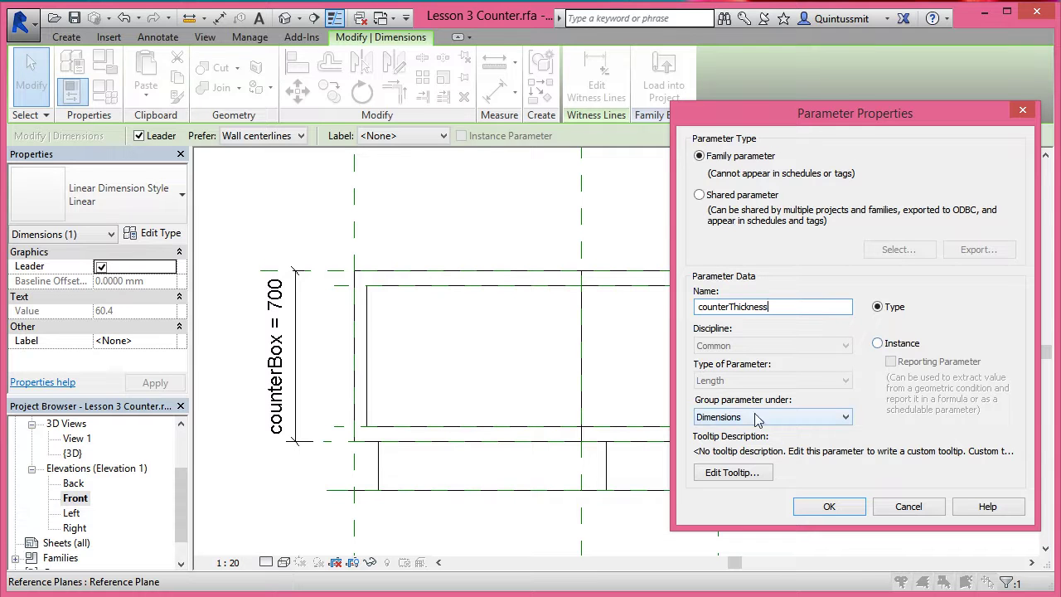
click(822, 505)
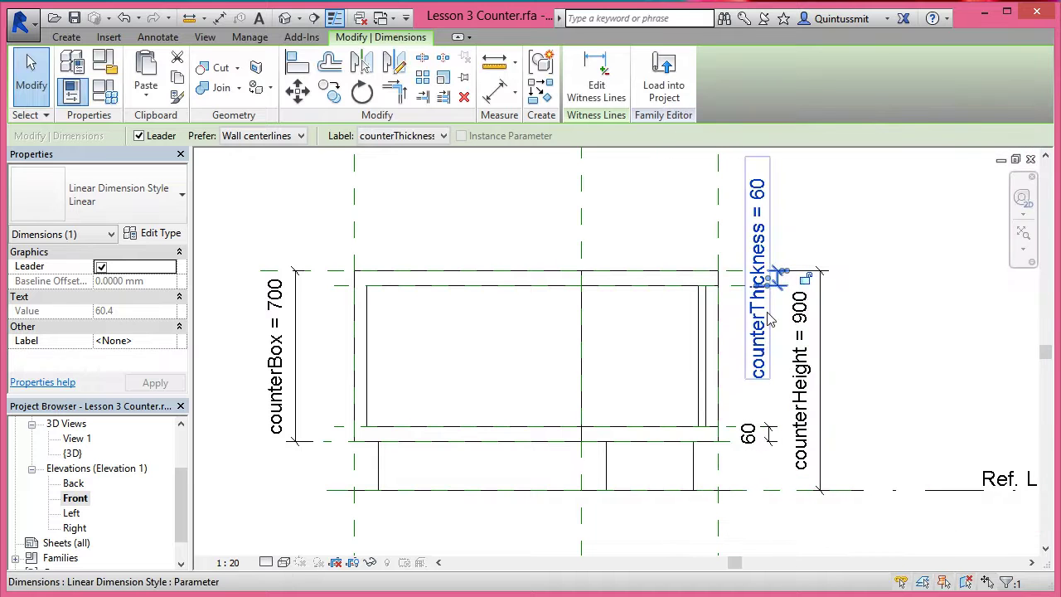
Label the bottom slab's thickness dimension with the existing counterThickness parameter
click(748, 434)
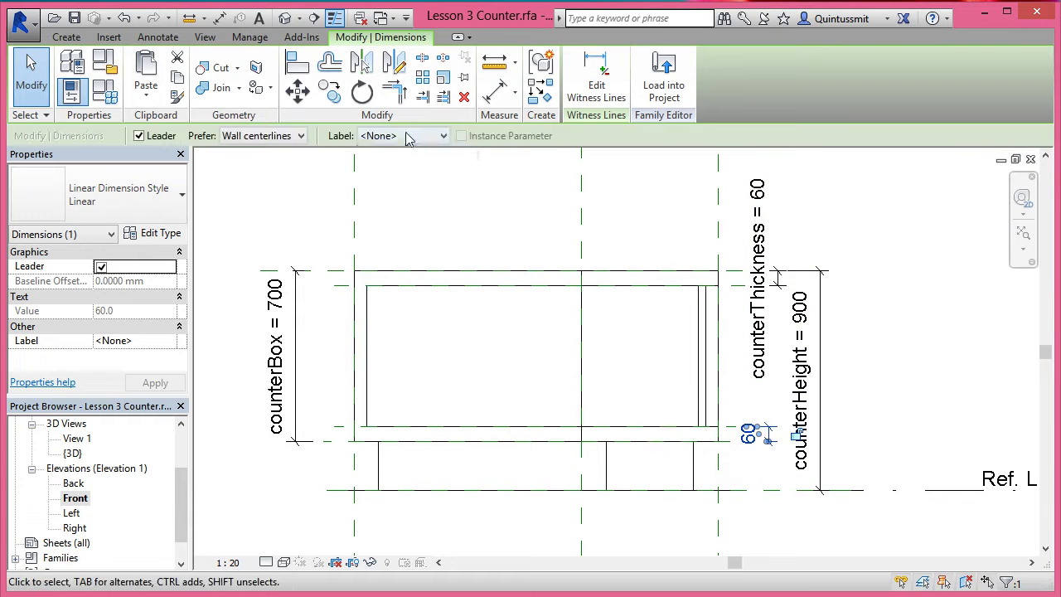
click(404, 136)
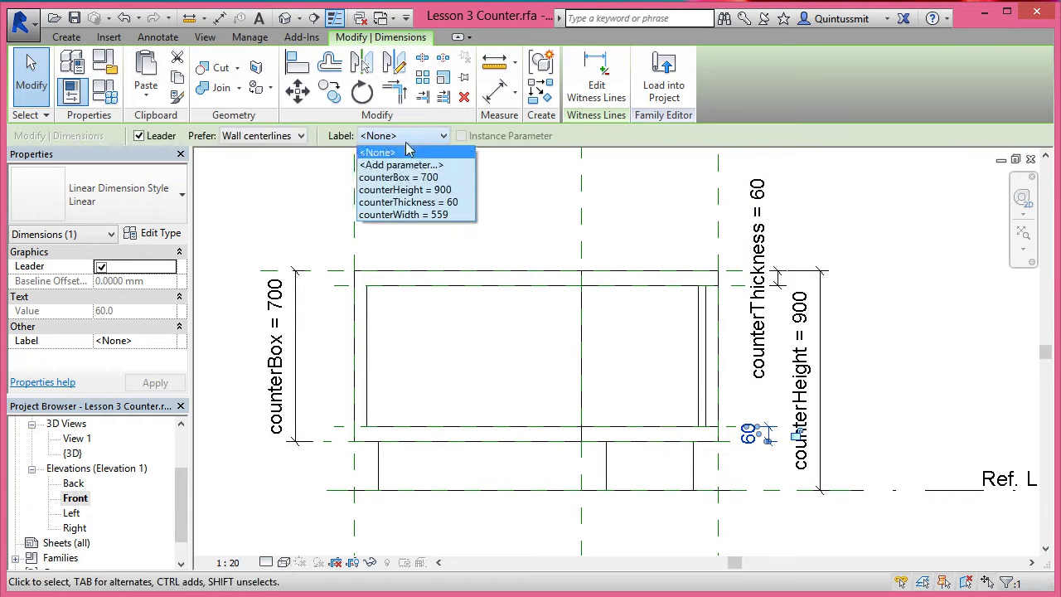
click(423, 206)
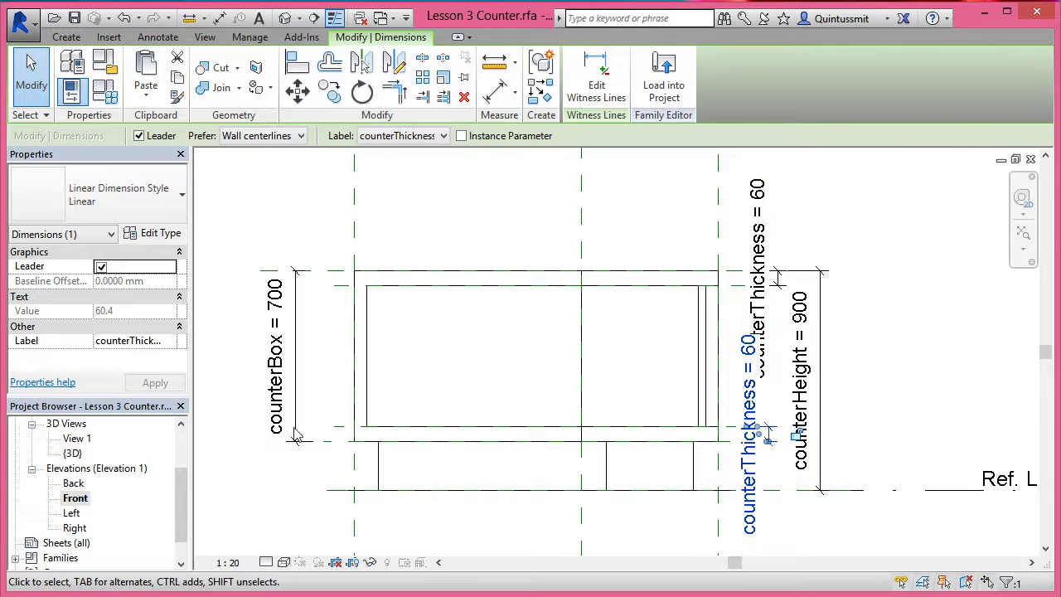
Examine the counter's side panels and slabs from several angles in the default 3D view
drag(177, 484, 185, 453)
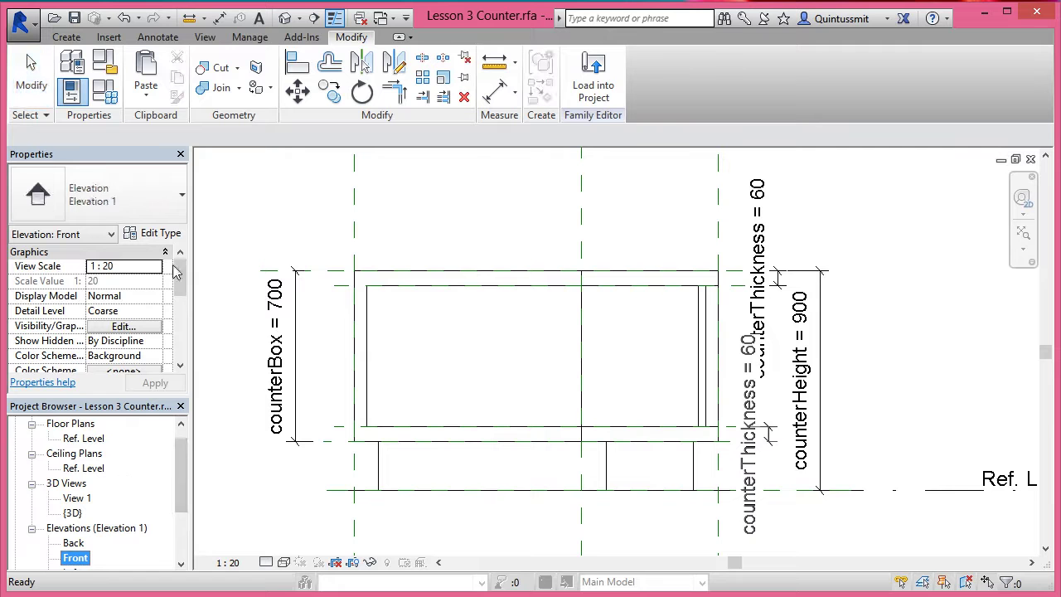
click(285, 18)
shift+middle_drag(521, 387, 799, 315)
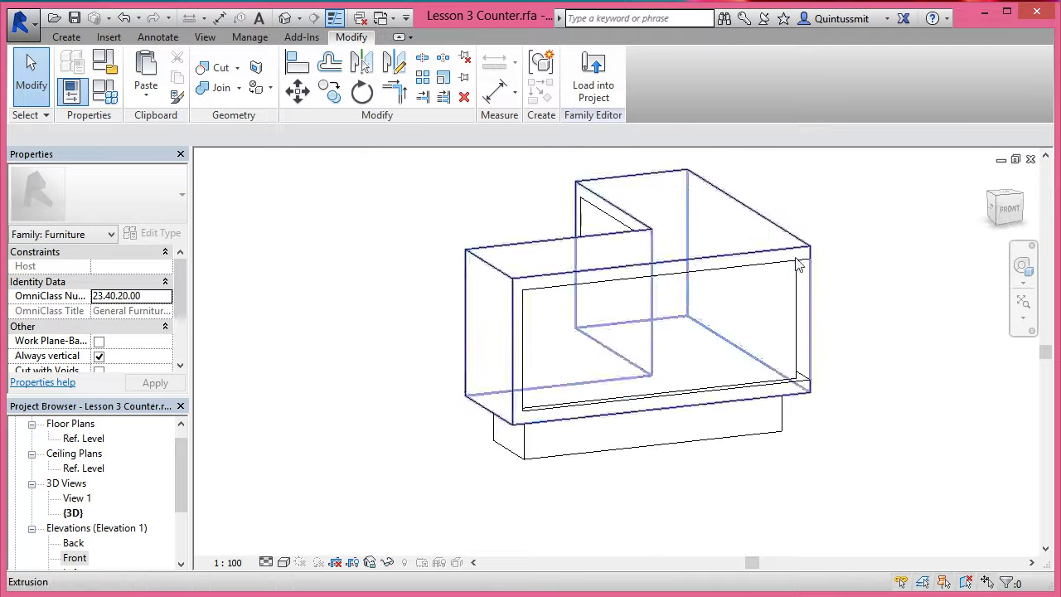
shift+middle_drag(835, 374, 524, 362)
shift+middle_drag(639, 403, 716, 379)
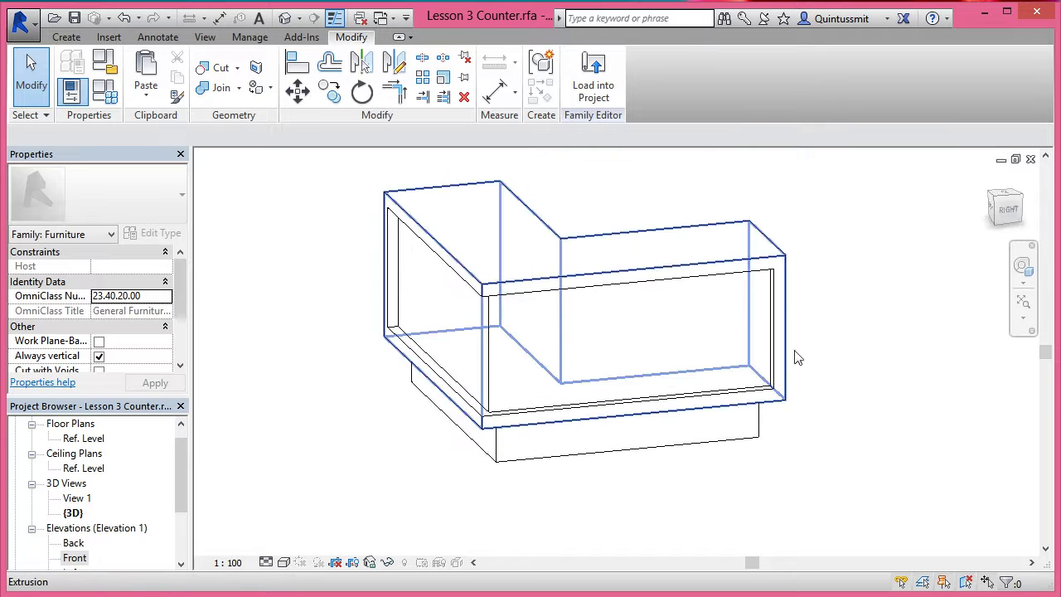
shift+middle_drag(590, 416, 693, 418)
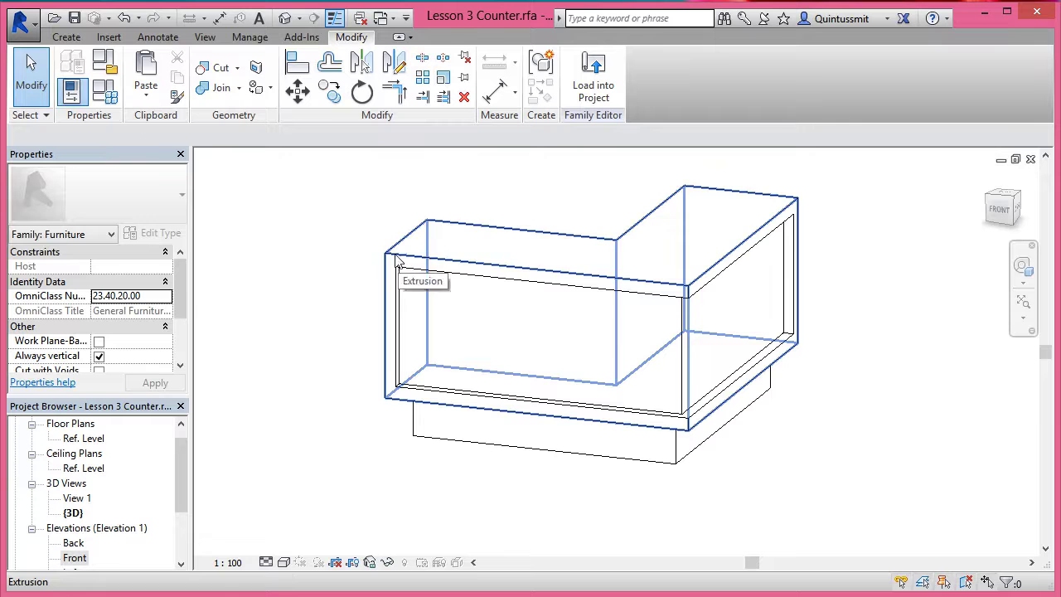
Open the Left elevation and draw a vertical reference plane along the inner face of the counter's left side panel, extending above the top
click(74, 558)
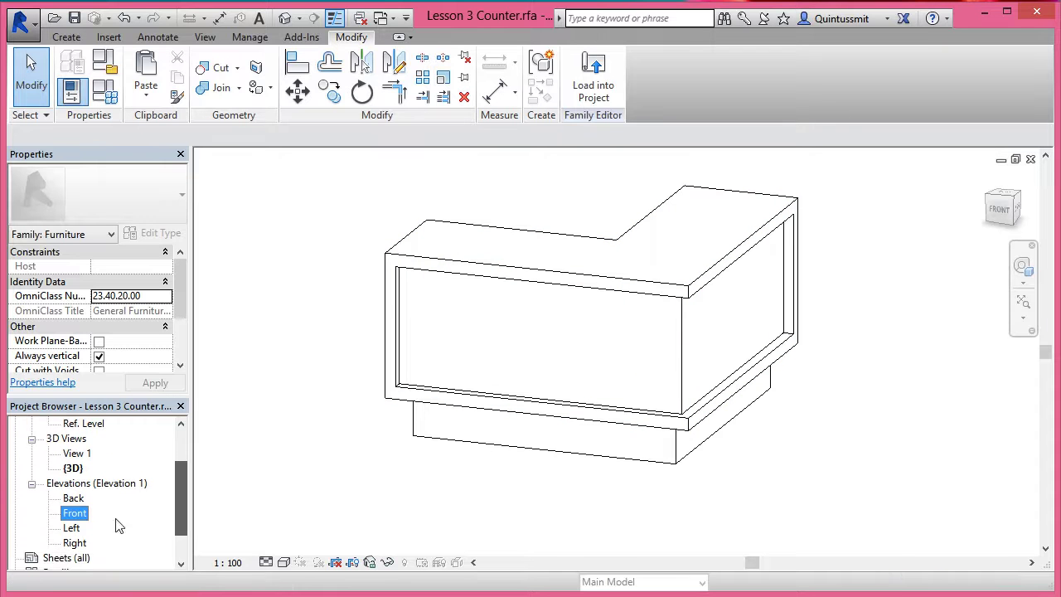
double_click(71, 528)
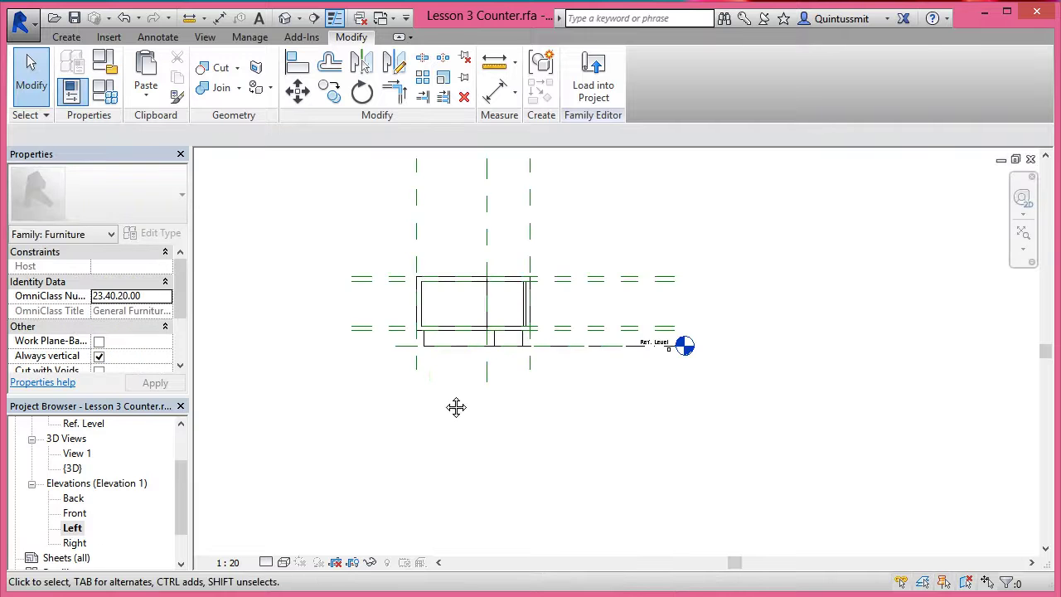
scroll(485, 319, up, 3)
click(67, 36)
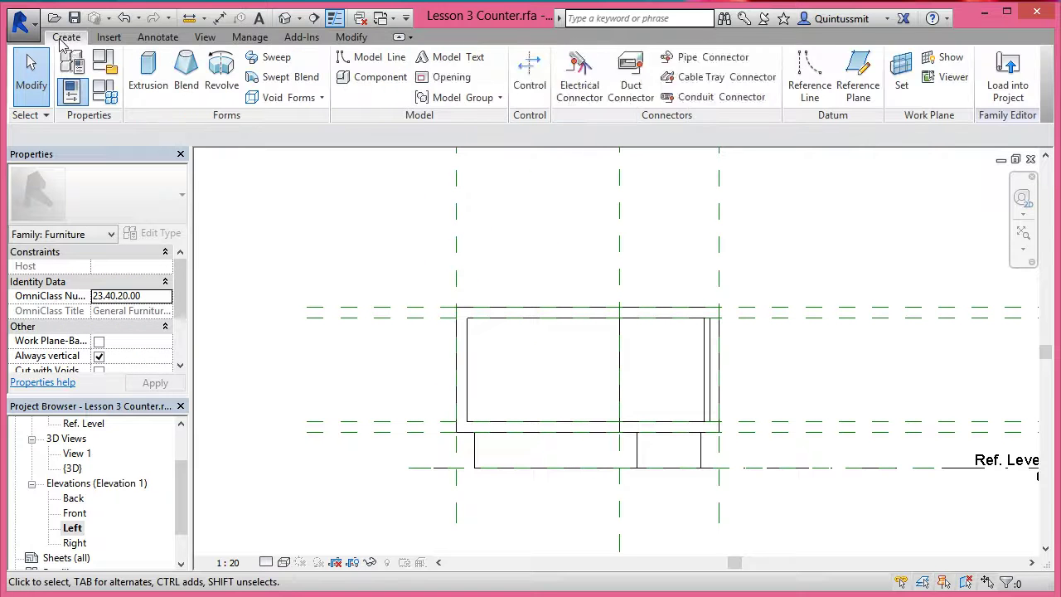
click(858, 79)
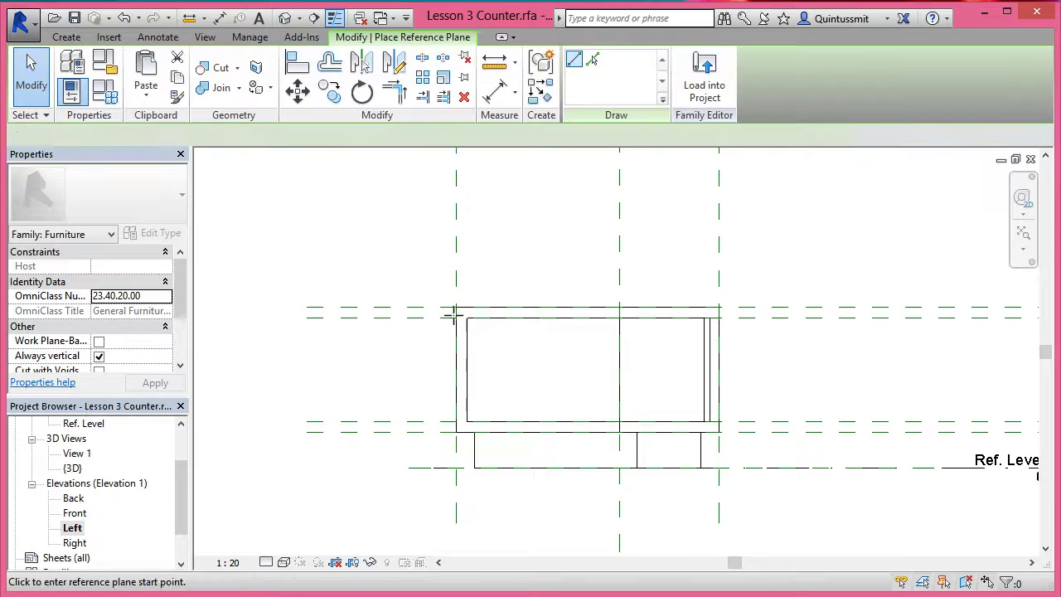
click(466, 421)
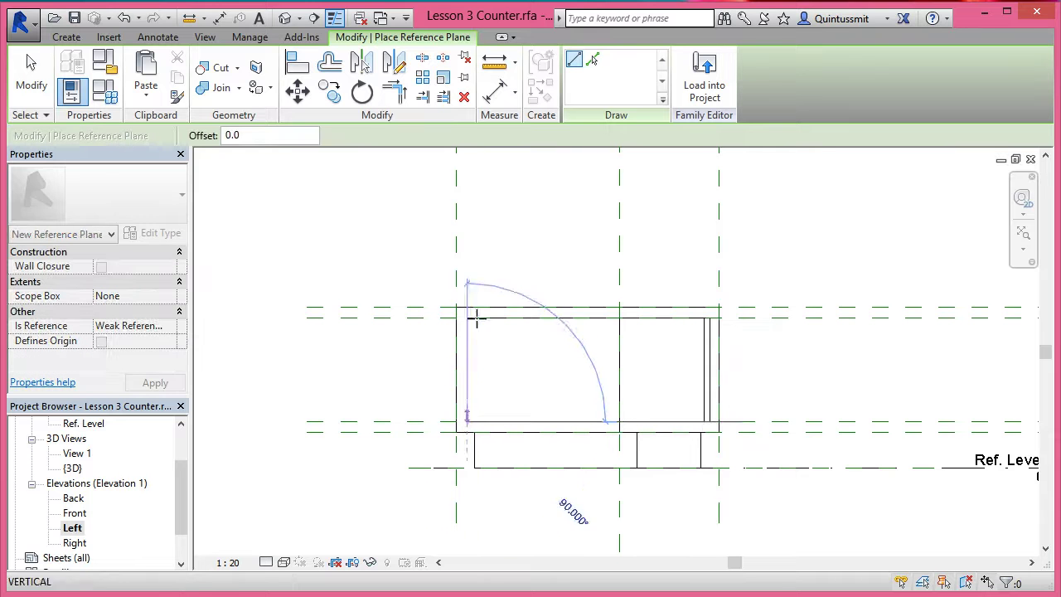
click(466, 253)
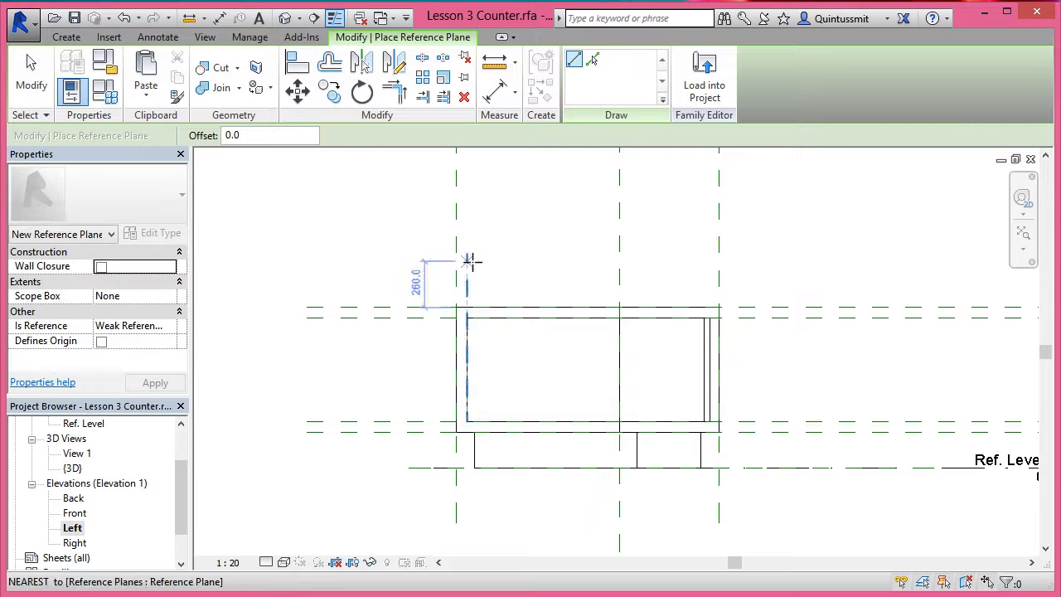
Stretch the void extrusion's left edge to the new inner reference plane and lock it there
key(Escape)
click(512, 327)
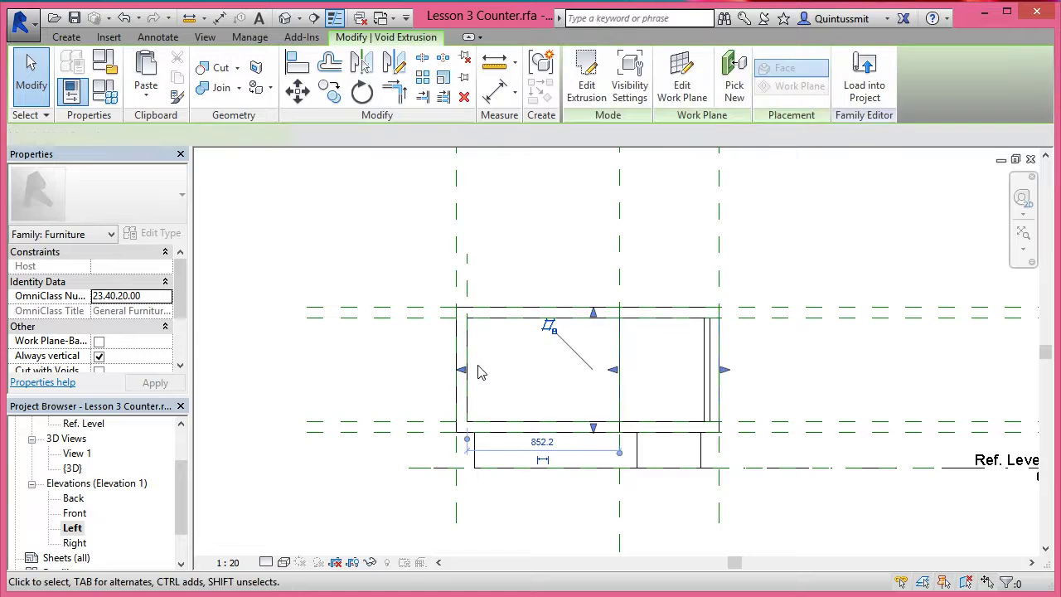
drag(487, 373, 467, 368)
click(437, 341)
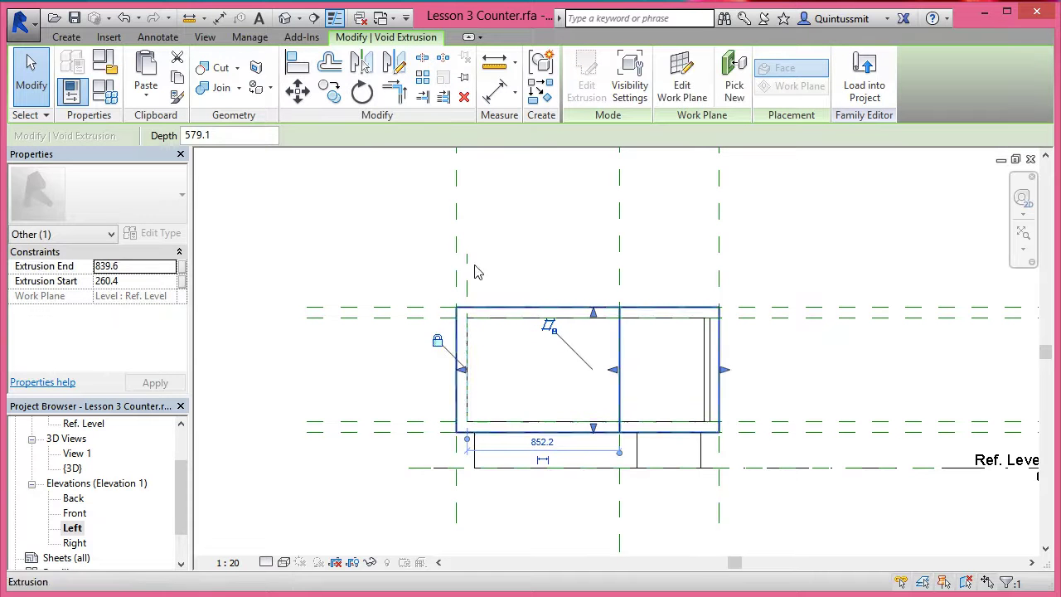
Dimension the left side panel between its outer and inner reference planes and label the dimension with the existing counterThickness parameter
click(498, 92)
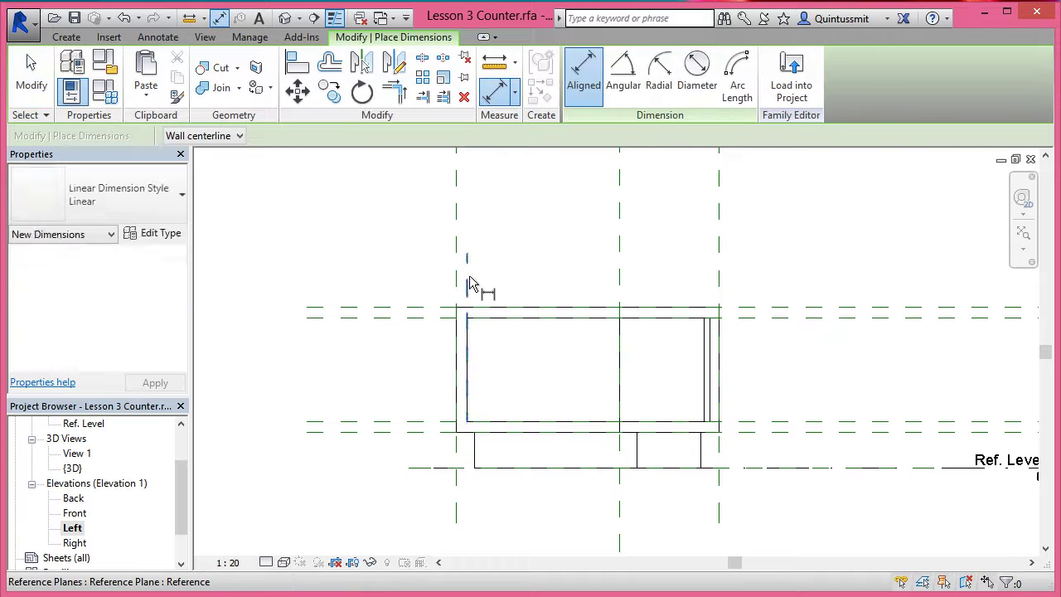
click(458, 280)
click(466, 235)
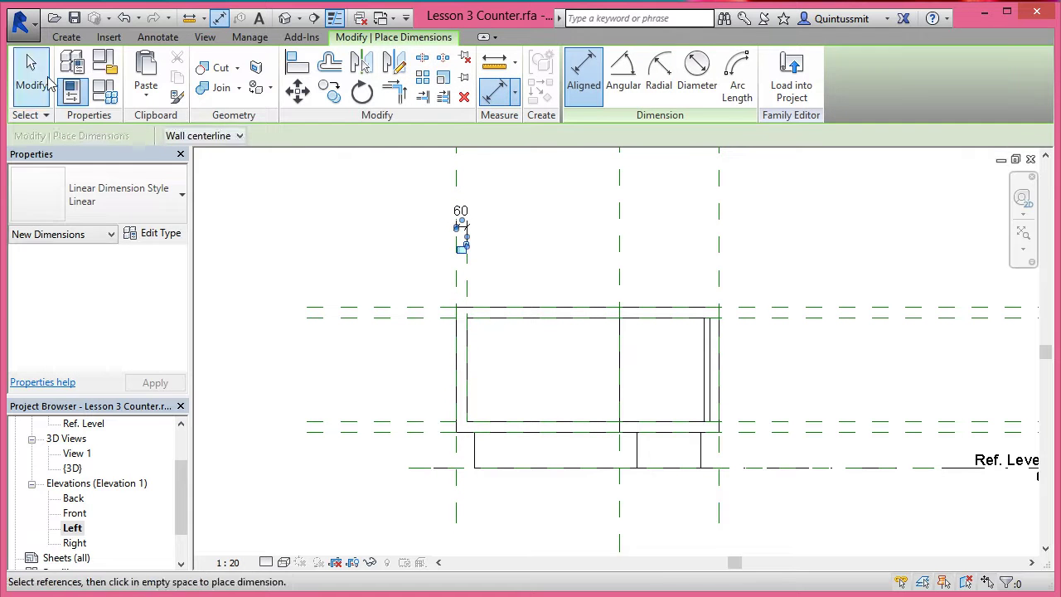
click(31, 76)
click(465, 236)
click(378, 136)
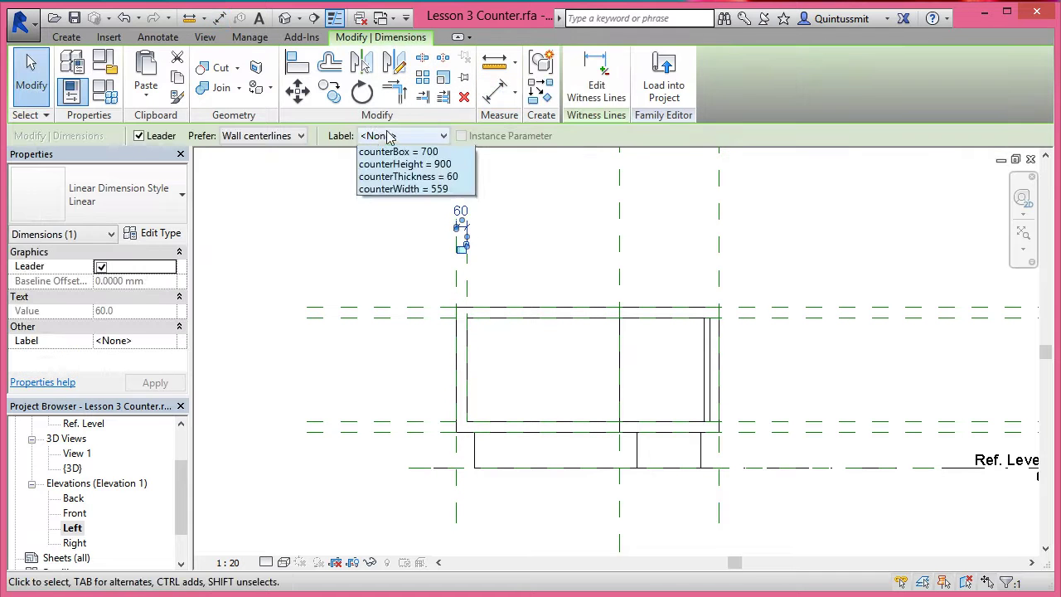
click(414, 201)
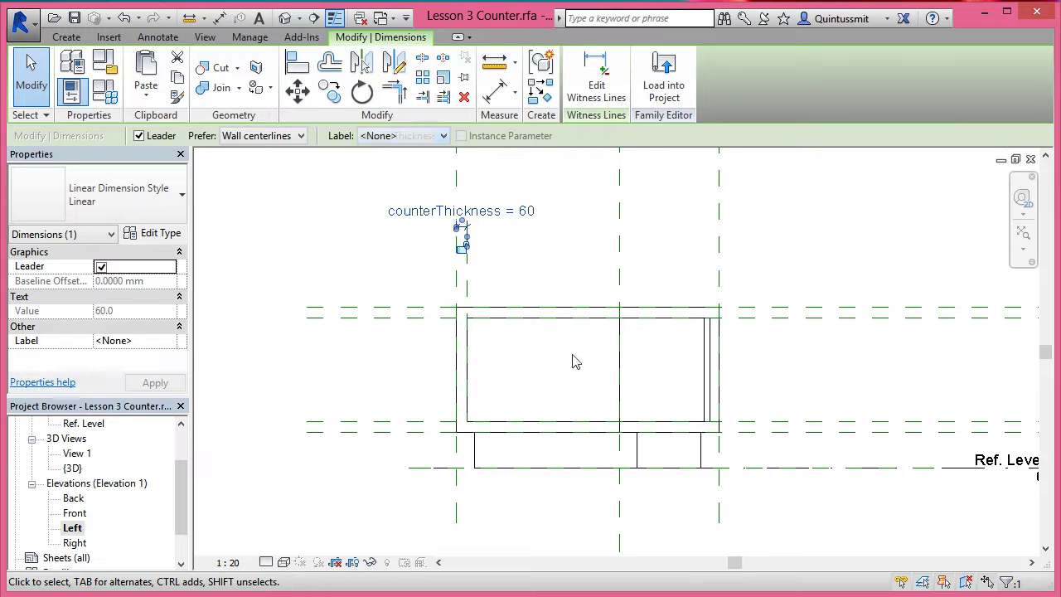
Examine the counter's side panels from several angles in the default 3D view and in the Right elevation
middle_drag(679, 440, 458, 480)
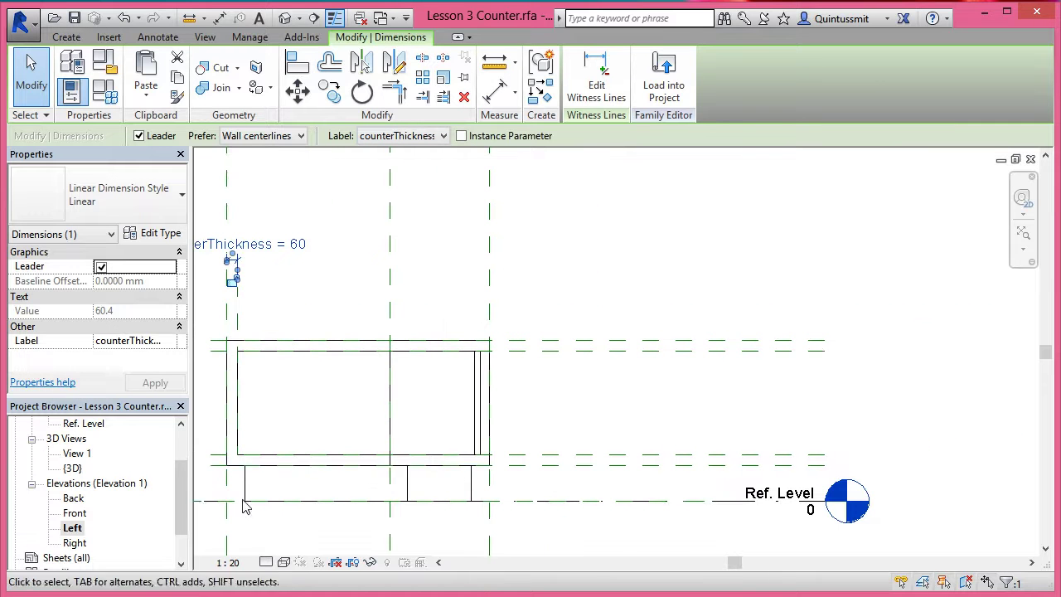
click(284, 18)
shift+middle_drag(881, 322, 782, 319)
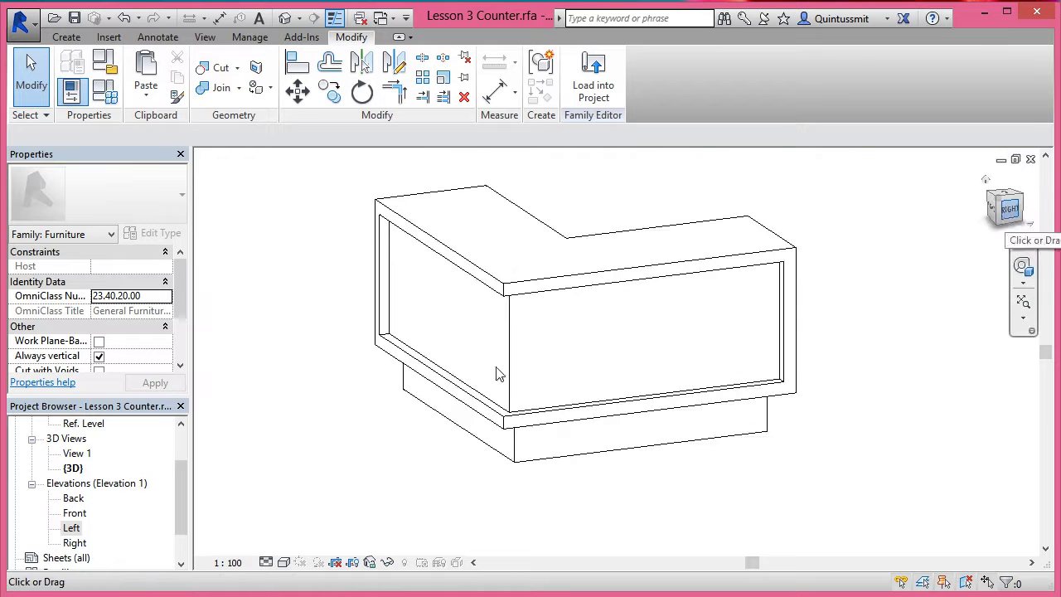
double_click(75, 542)
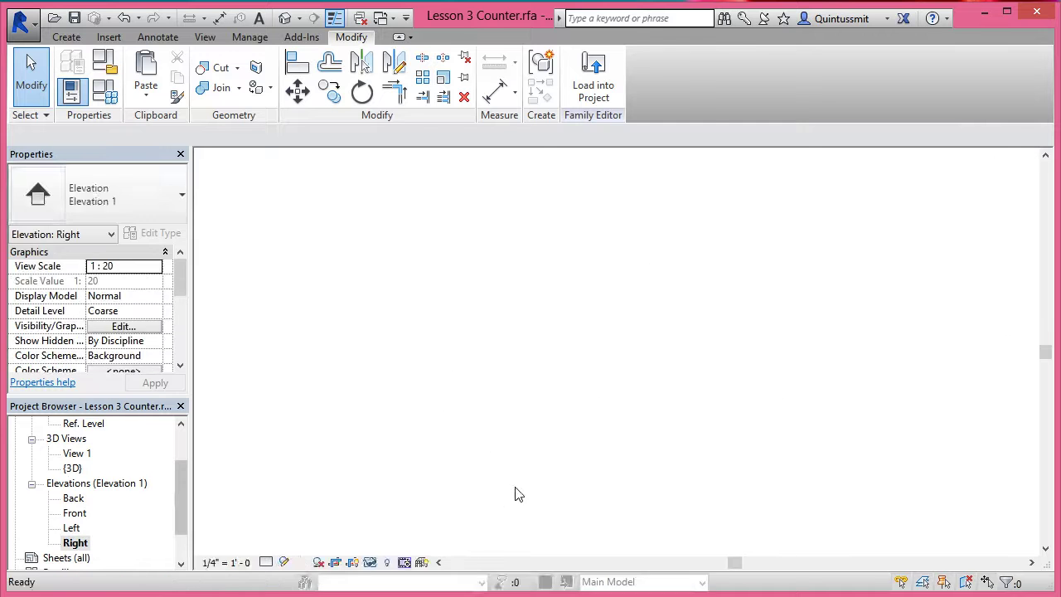
middle_drag(670, 406, 576, 383)
scroll(653, 377, up, 1)
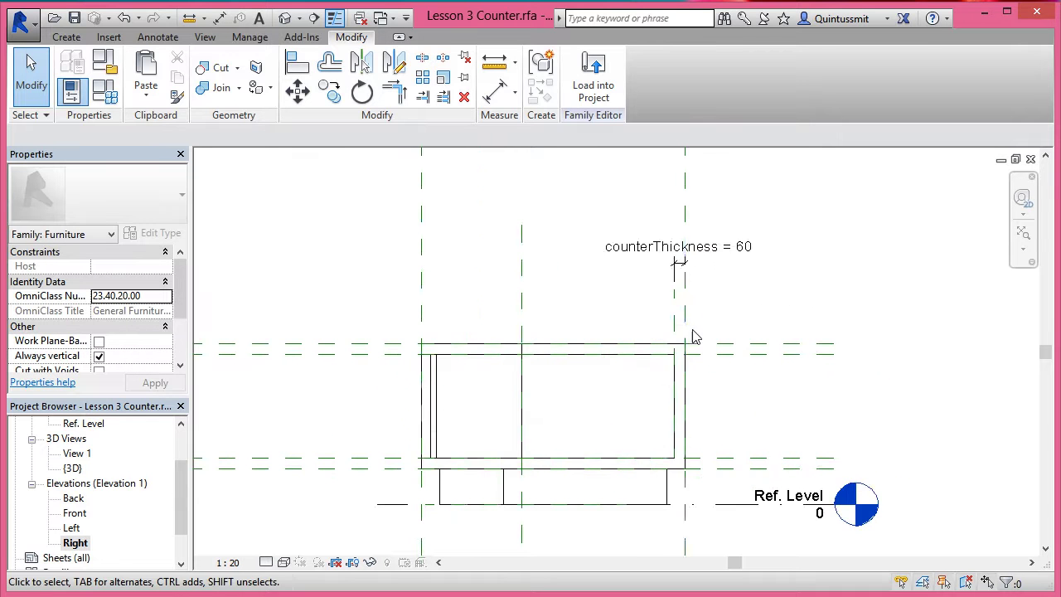
middle_drag(524, 477, 579, 456)
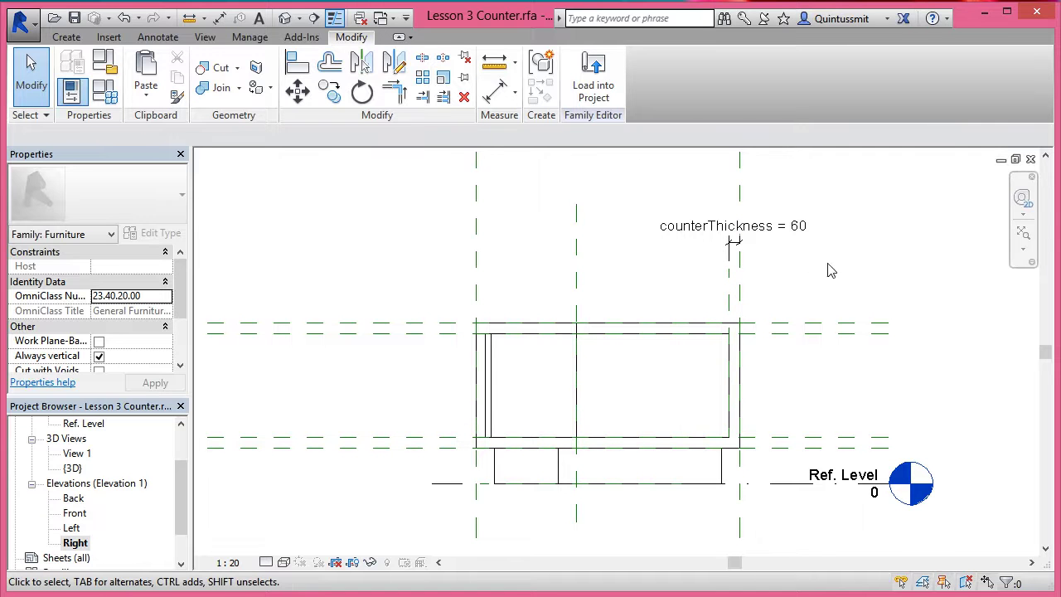
click(284, 17)
shift+middle_drag(398, 307, 718, 291)
Open the Front elevation and draw a vertical reference plane along the left side panel's inner face, extending above the counter top
double_click(68, 514)
middle_drag(401, 360, 456, 392)
click(66, 36)
click(856, 75)
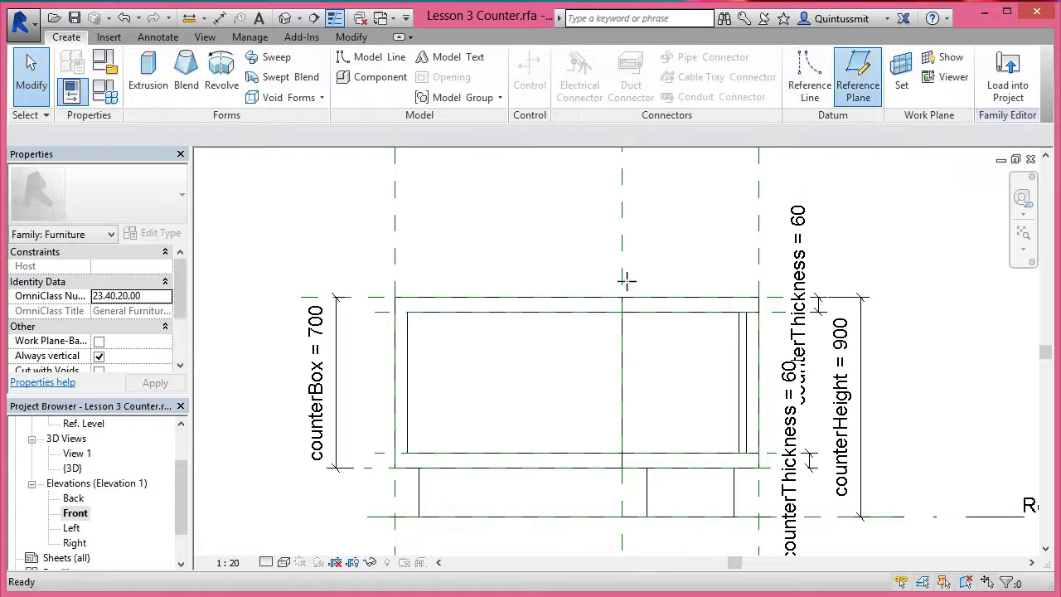
click(406, 454)
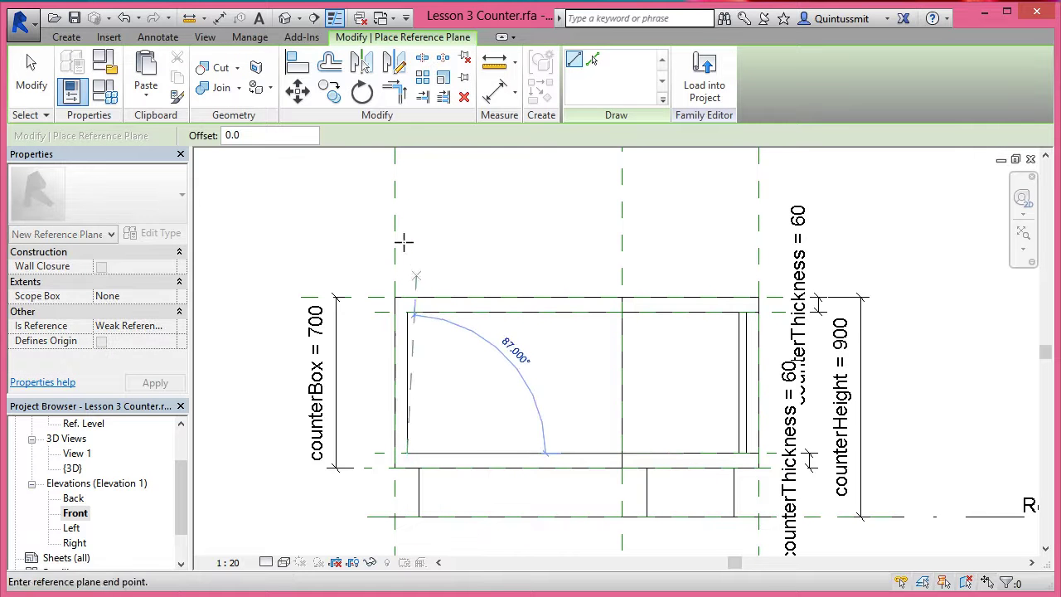
click(407, 233)
Add an aligned dimension between the left panel's outer reference plane and the new inner reference plane, placed above the counter
key(d)
key(i)
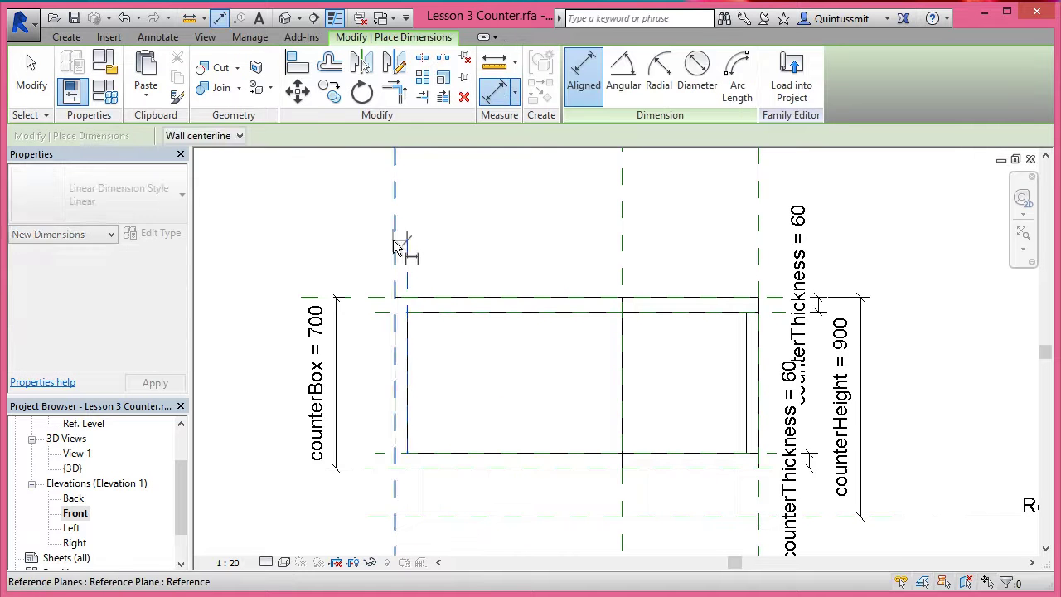
click(406, 251)
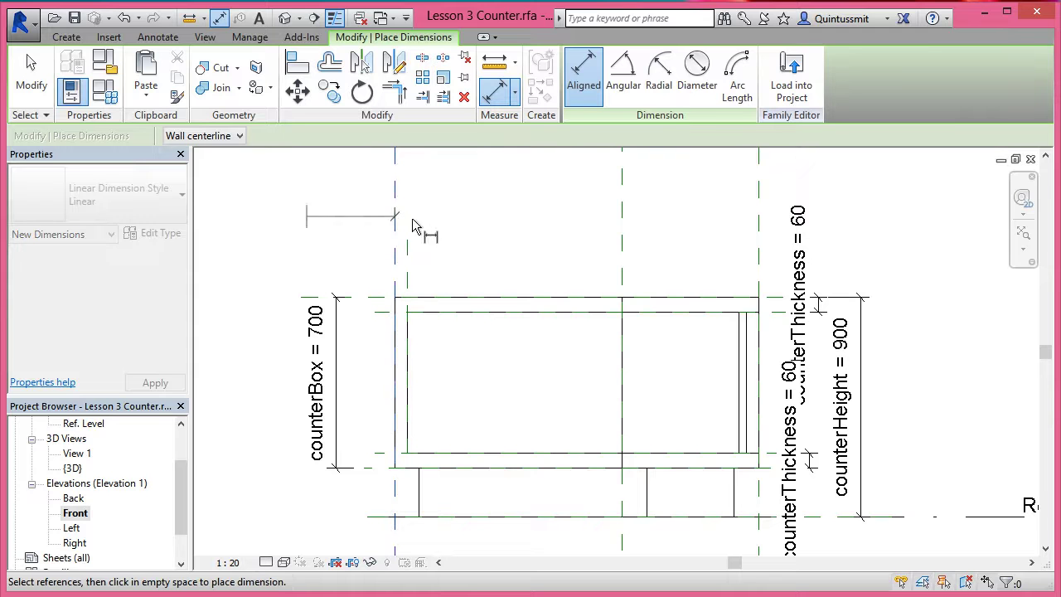
click(396, 232)
click(373, 222)
key(Escape)
key(Escape)
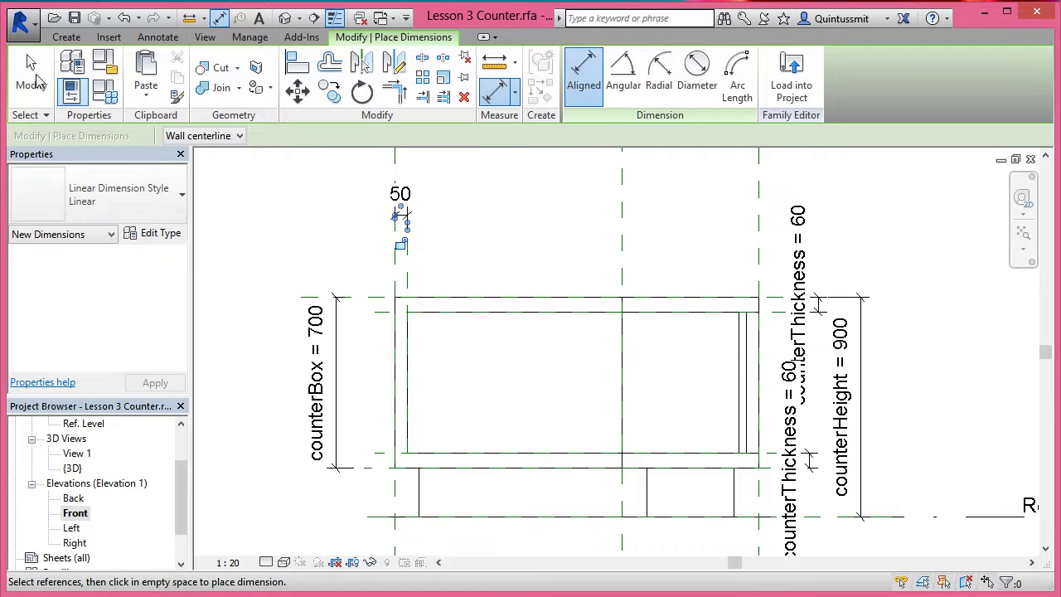
Label the left panel's thickness dimension in the Front elevation with the existing counterThickness parameter
click(400, 207)
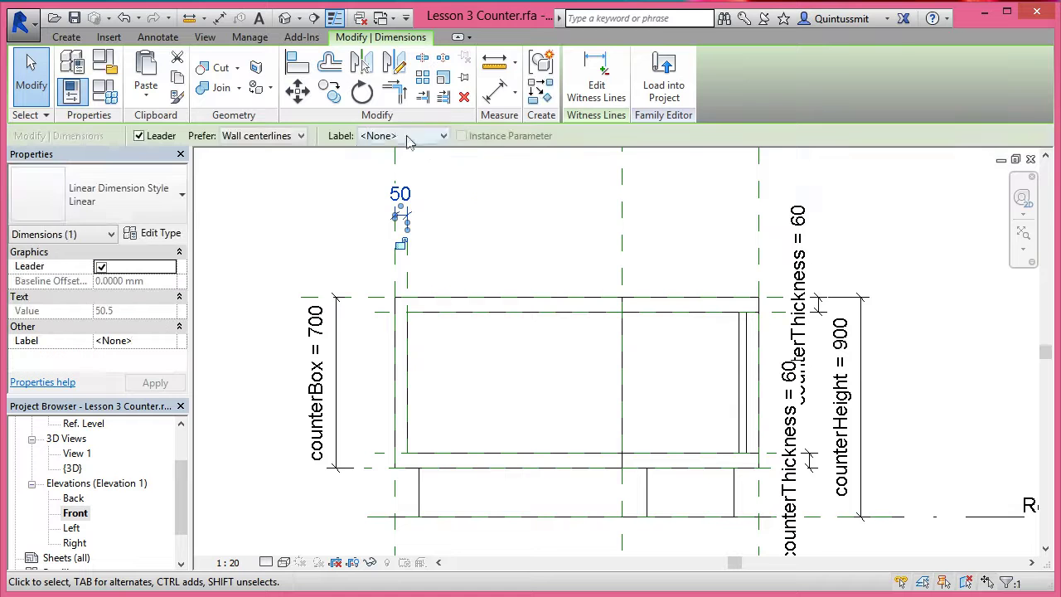
click(406, 135)
click(412, 202)
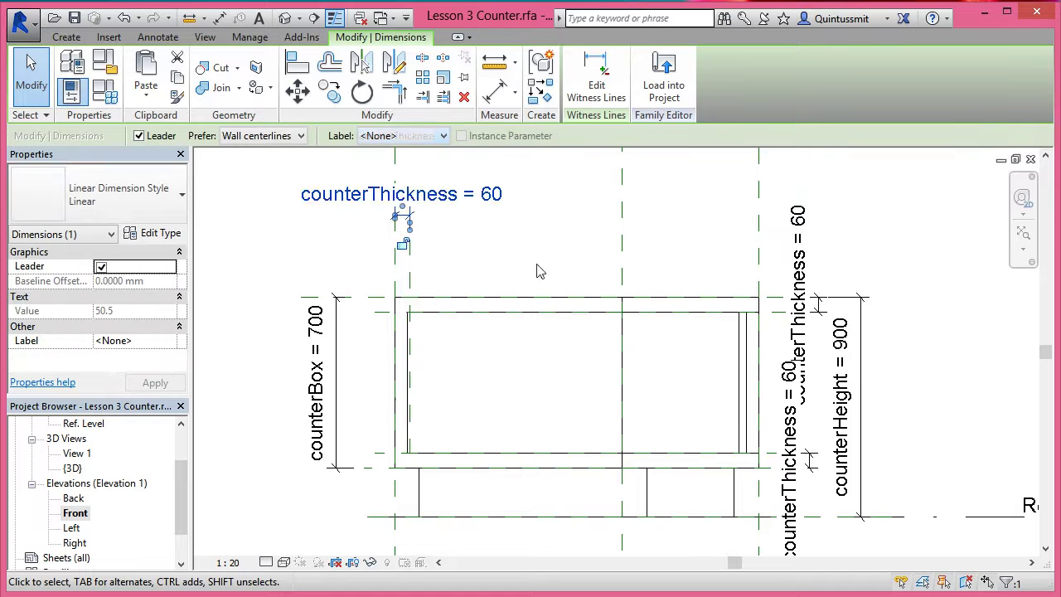
key(Escape)
Stretch and lock the void extrusion's left edge to the counterThickness reference plane, and open the default 3D view
scroll(402, 342, up, 2)
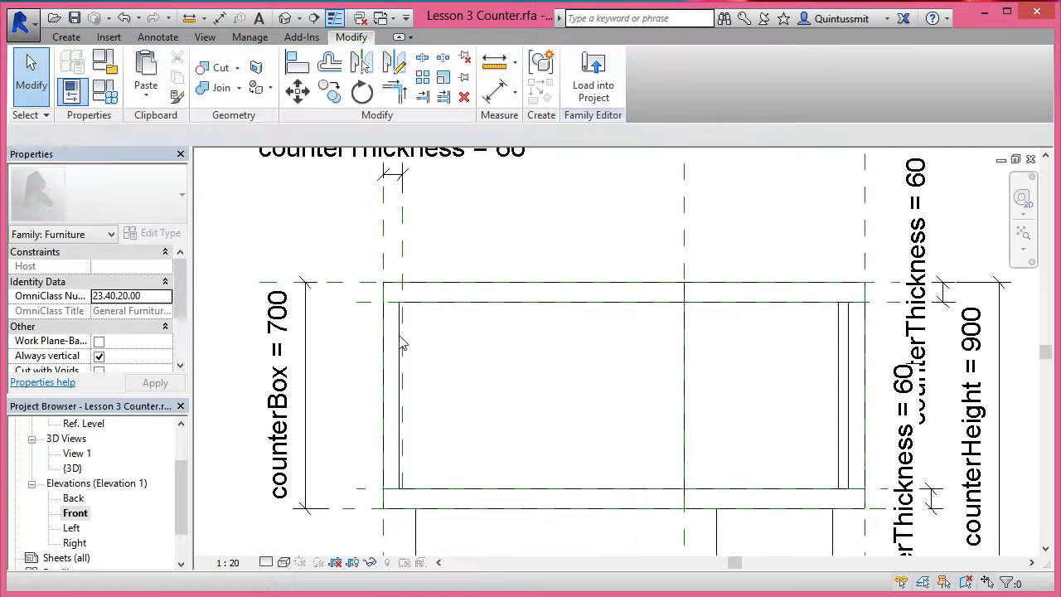
scroll(402, 344, up, 2)
scroll(398, 348, up, 1)
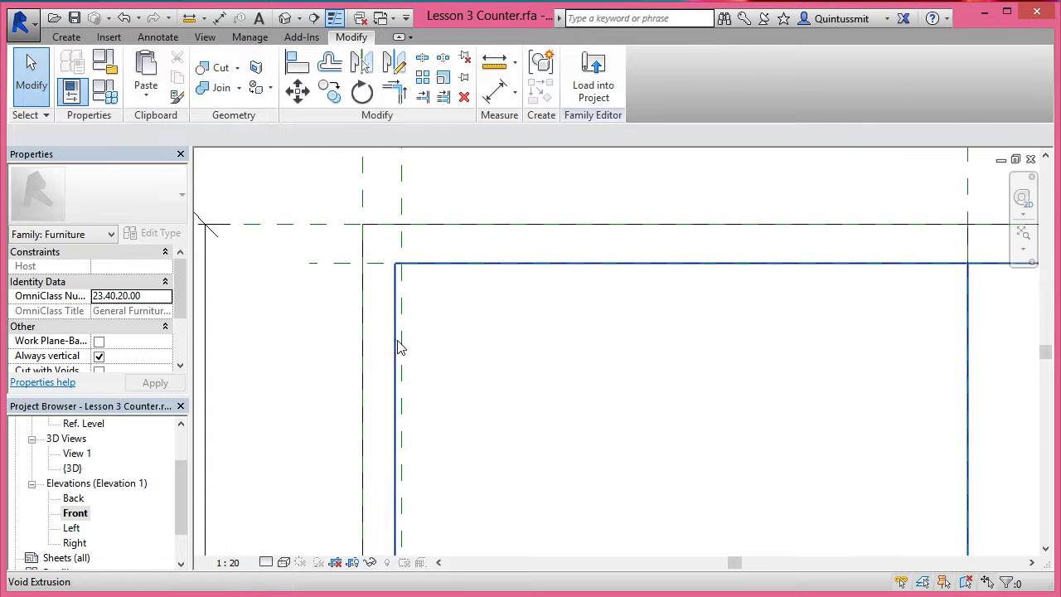
click(395, 342)
scroll(497, 406, down, 3)
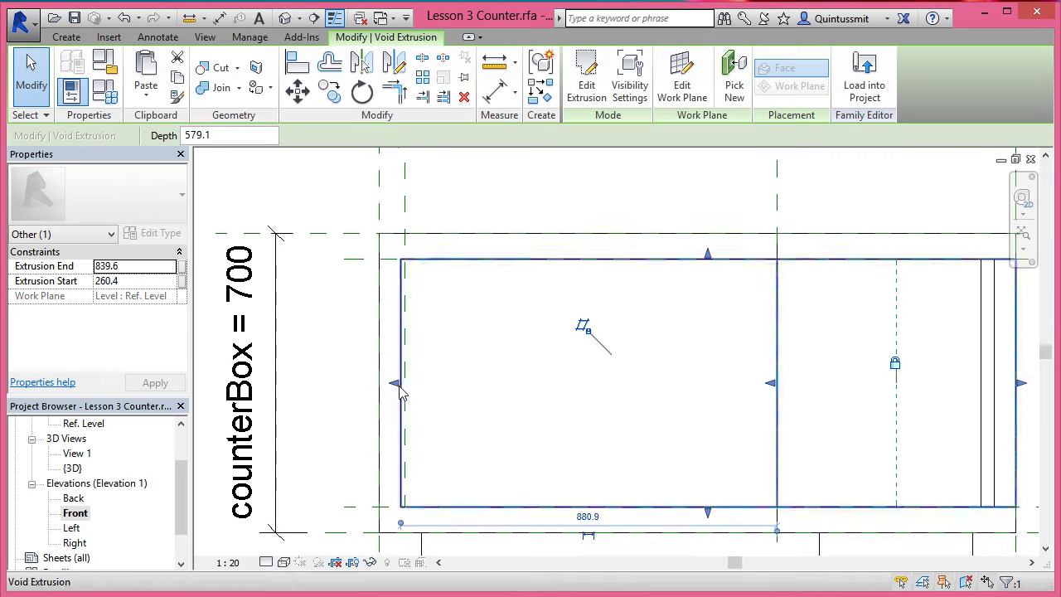
mouse_move(395, 386)
mouse_down()
mouse_move(441, 386)
mouse_move(405, 381)
mouse_up()
scroll(442, 345, down, 3)
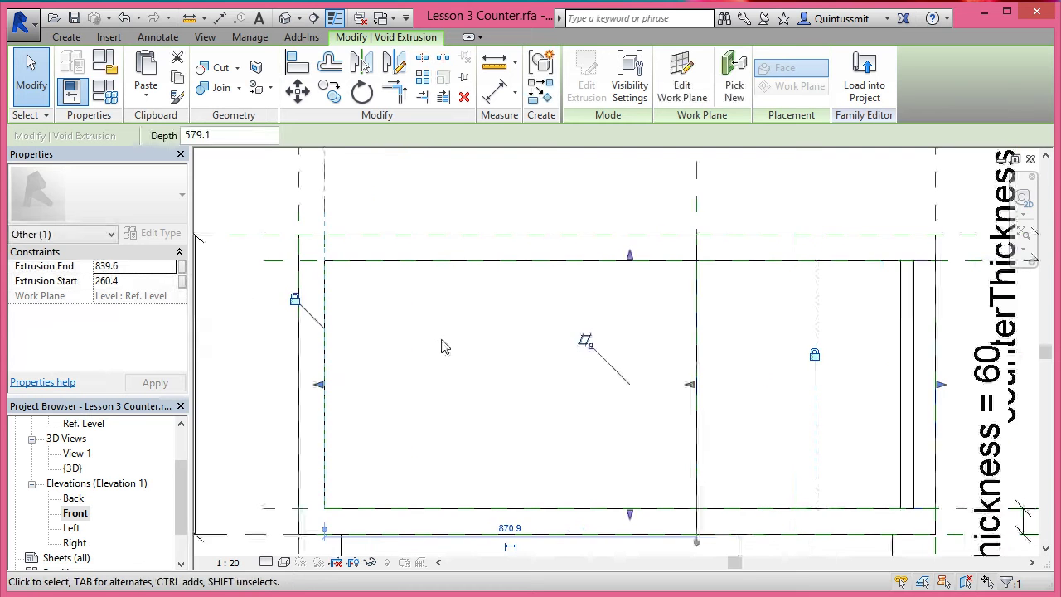
click(285, 18)
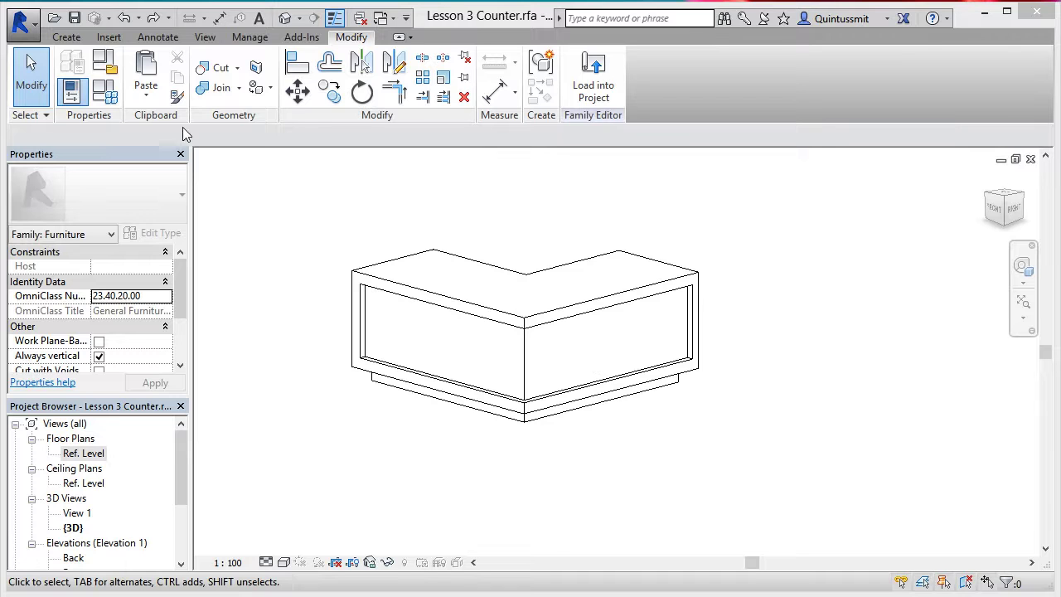
click(115, 92)
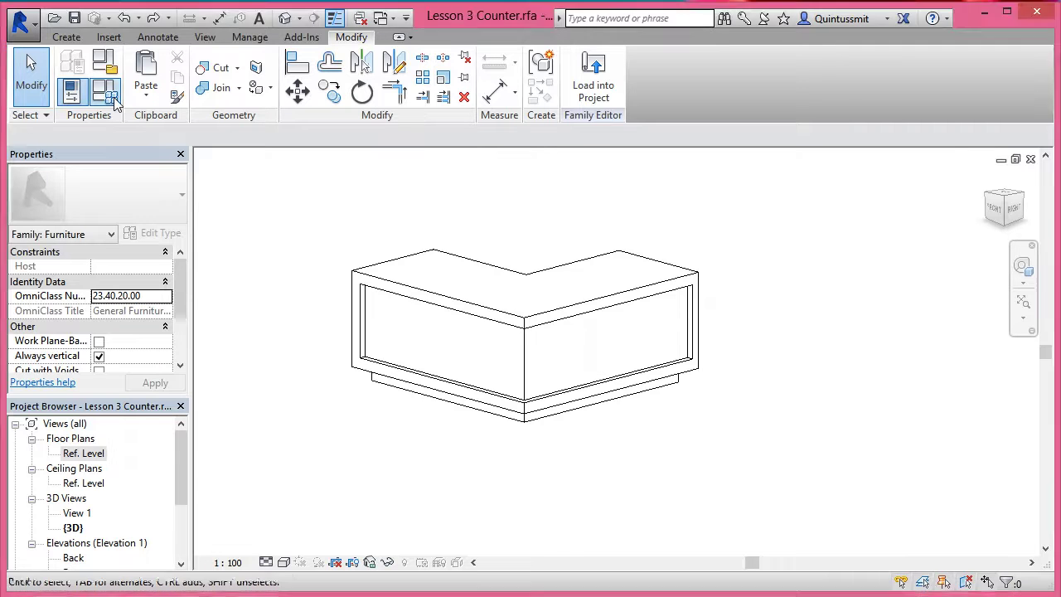
drag(692, 40, 724, 44)
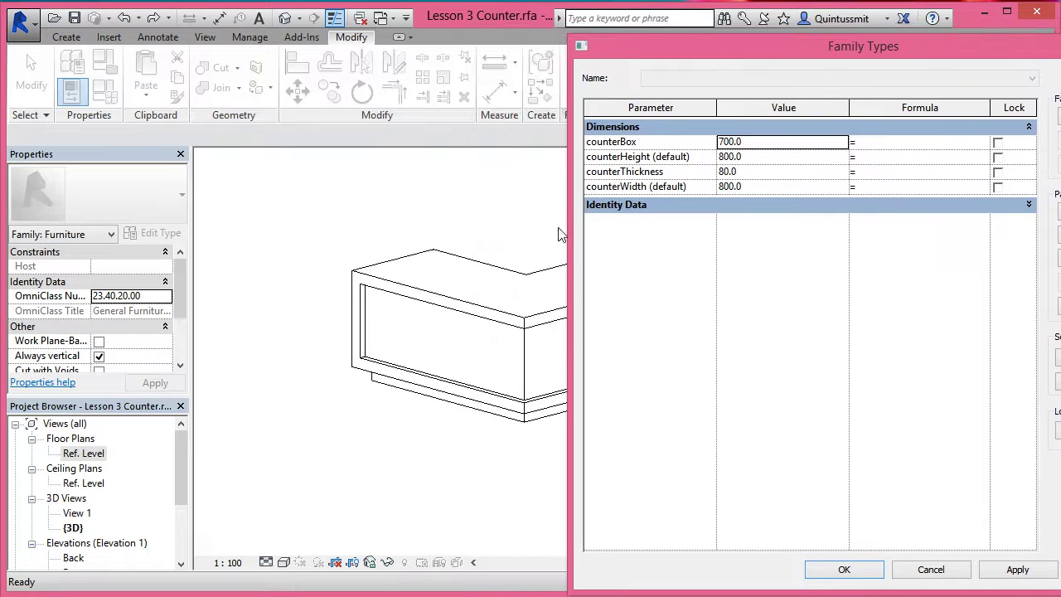
click(930, 569)
Open the family types settings and arrange the dialog beside the counter so the model stays in view
middle_drag(640, 354, 509, 382)
click(104, 91)
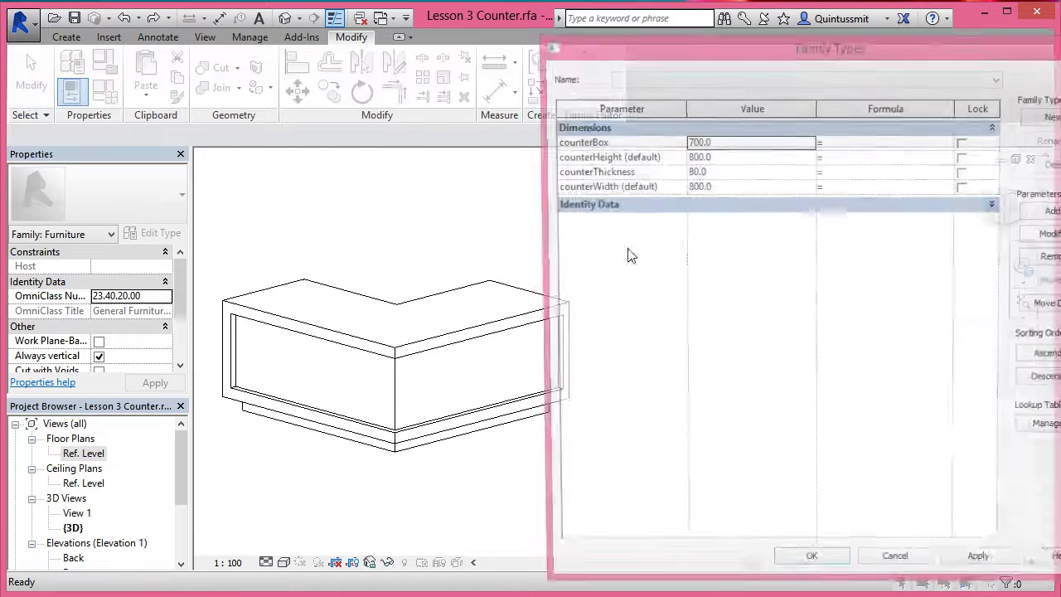
drag(663, 52, 677, 49)
drag(551, 181, 701, 182)
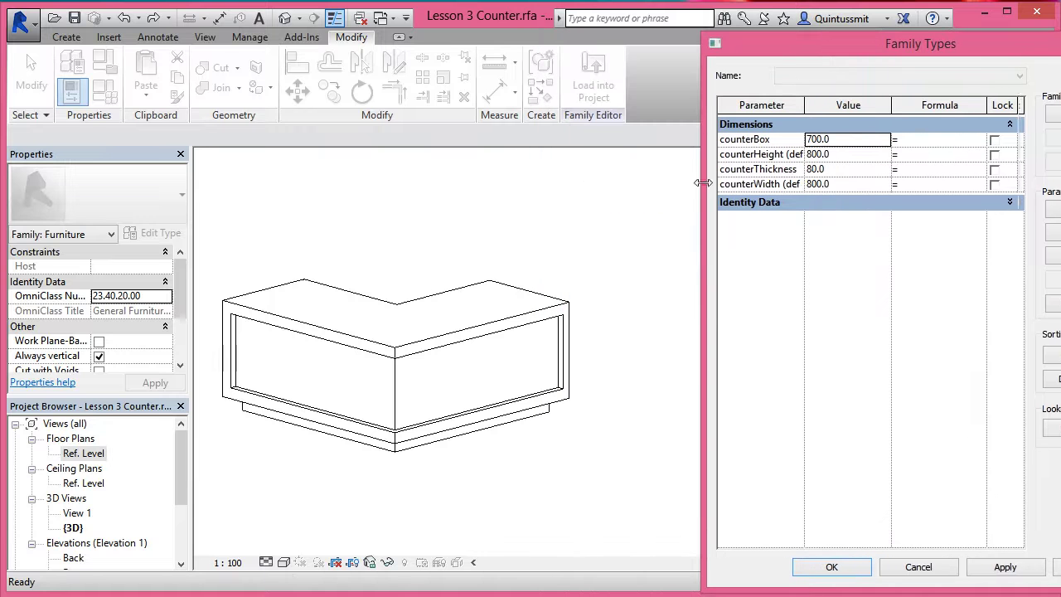
drag(801, 50, 711, 41)
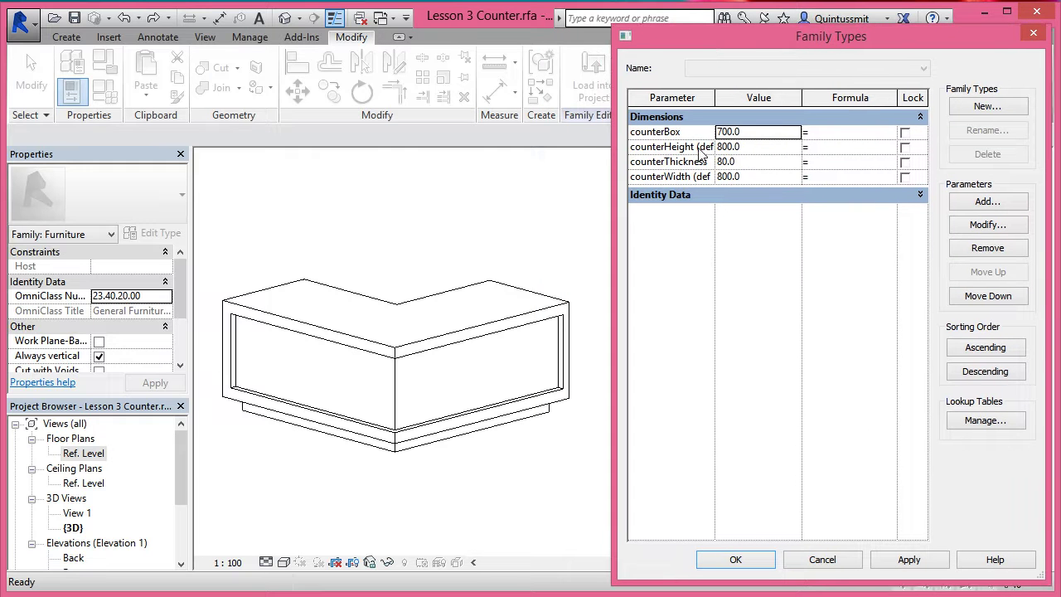
Set the counterHeight parameter to 900 and apply it to the counter
double_click(752, 134)
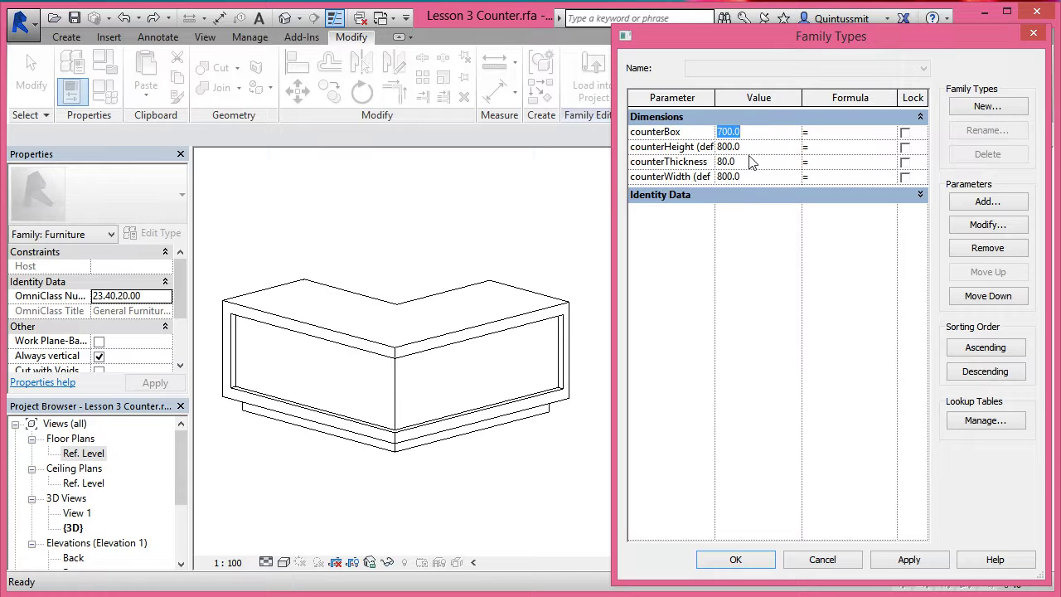
click(750, 149)
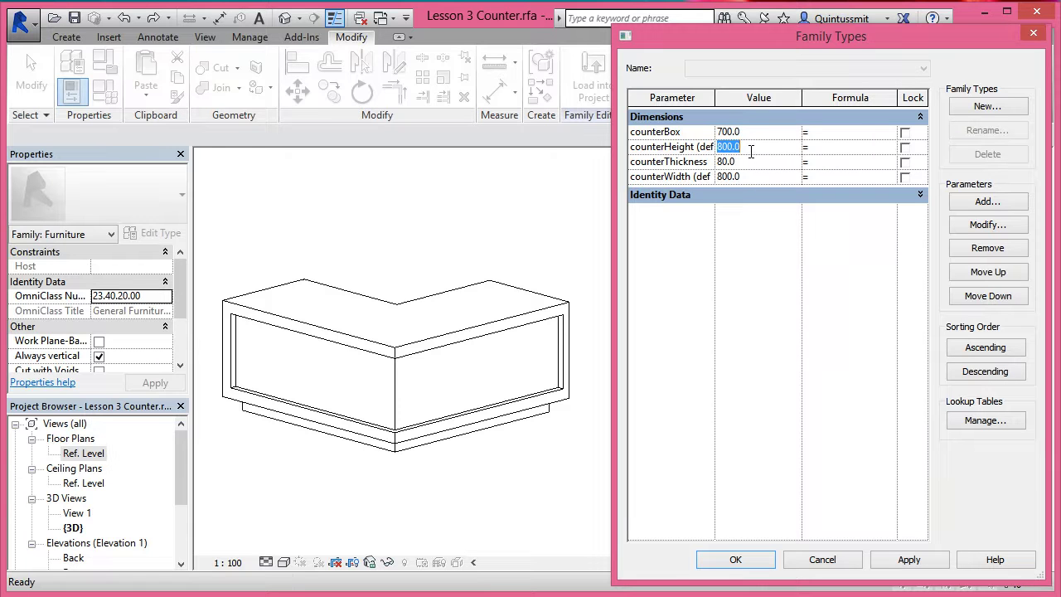
text(900)
key(Tab)
click(920, 568)
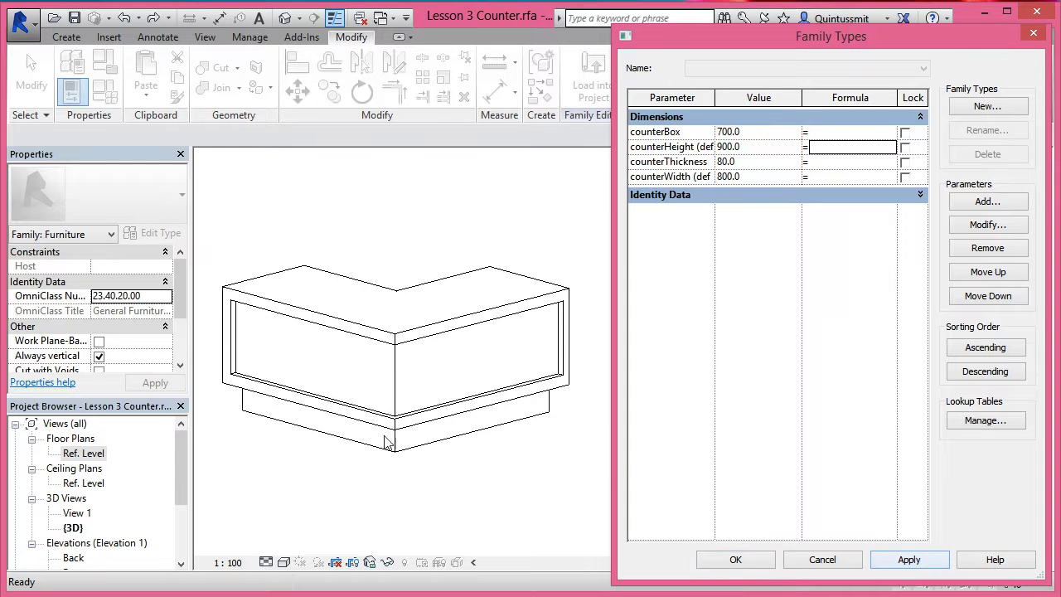
Set counterBox to 800 and counterThickness to 50, applying each change to the counter
click(779, 135)
text(800)
click(909, 560)
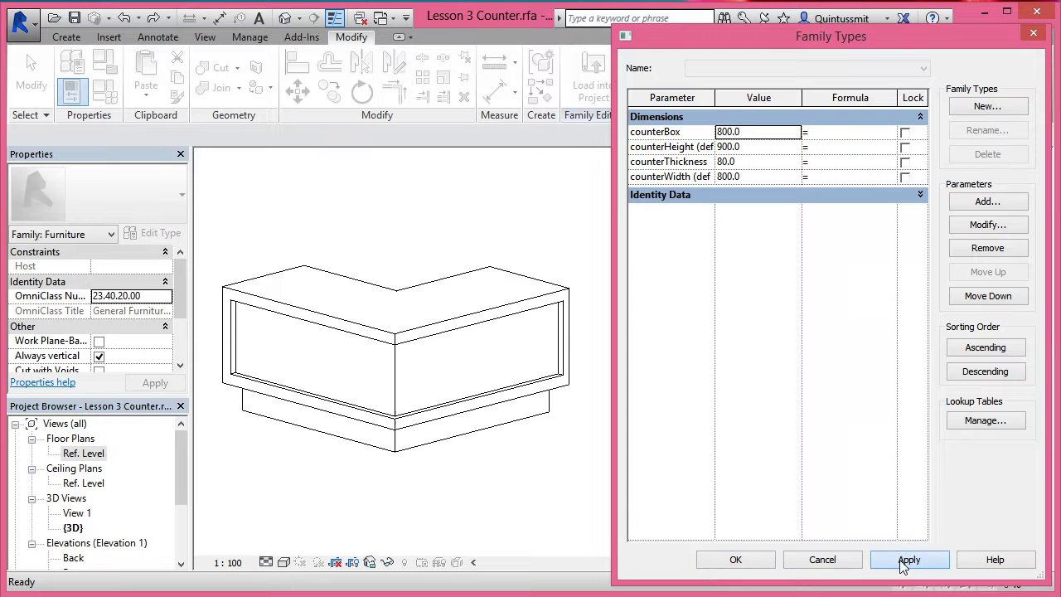
click(752, 162)
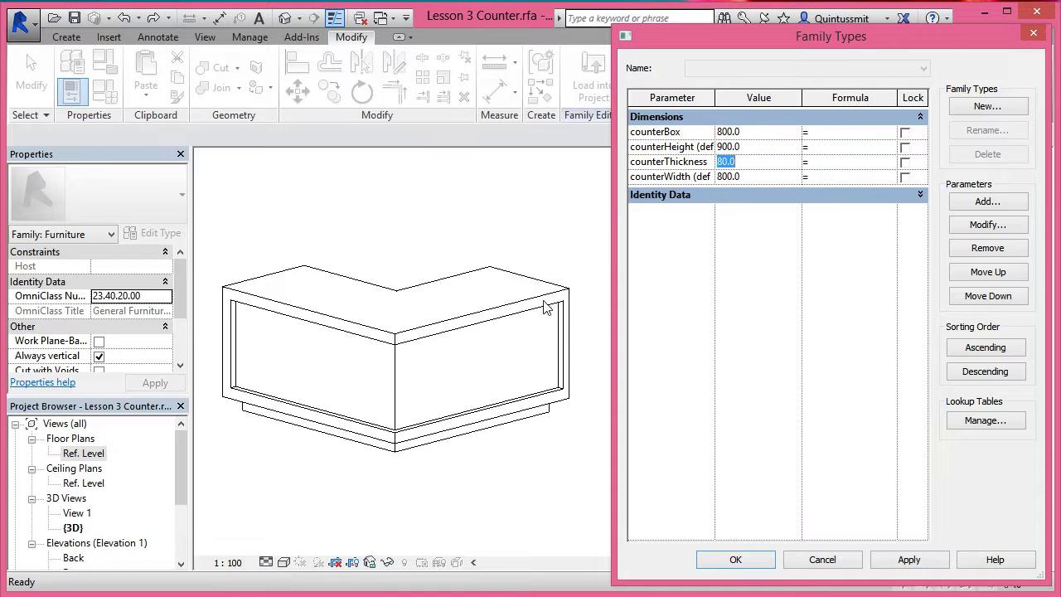
text(50)
click(907, 560)
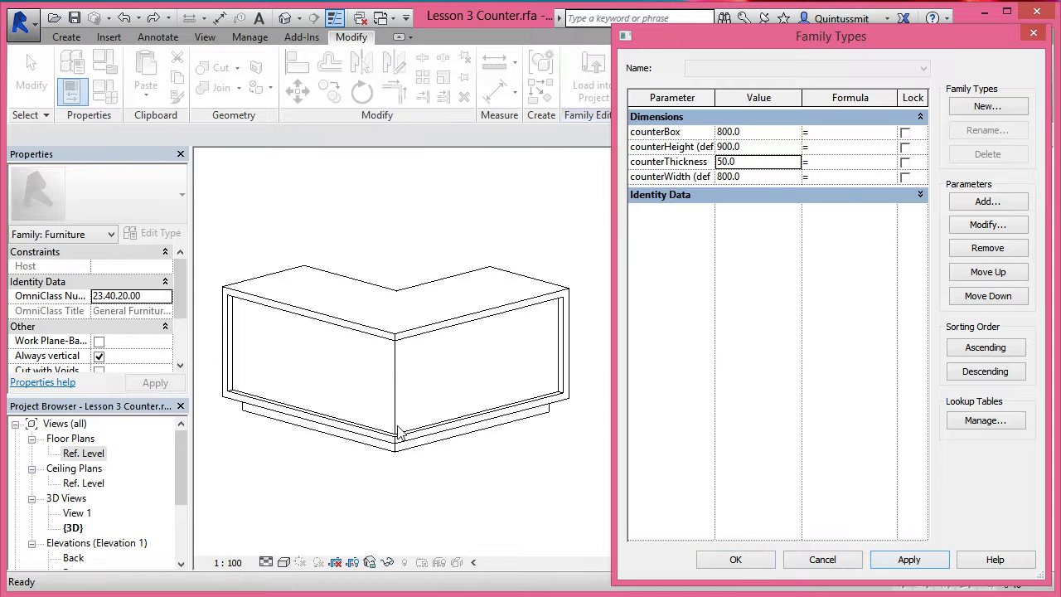
Set the counterWidth parameter to 600, apply it to the counter and accept the family type settings
click(768, 179)
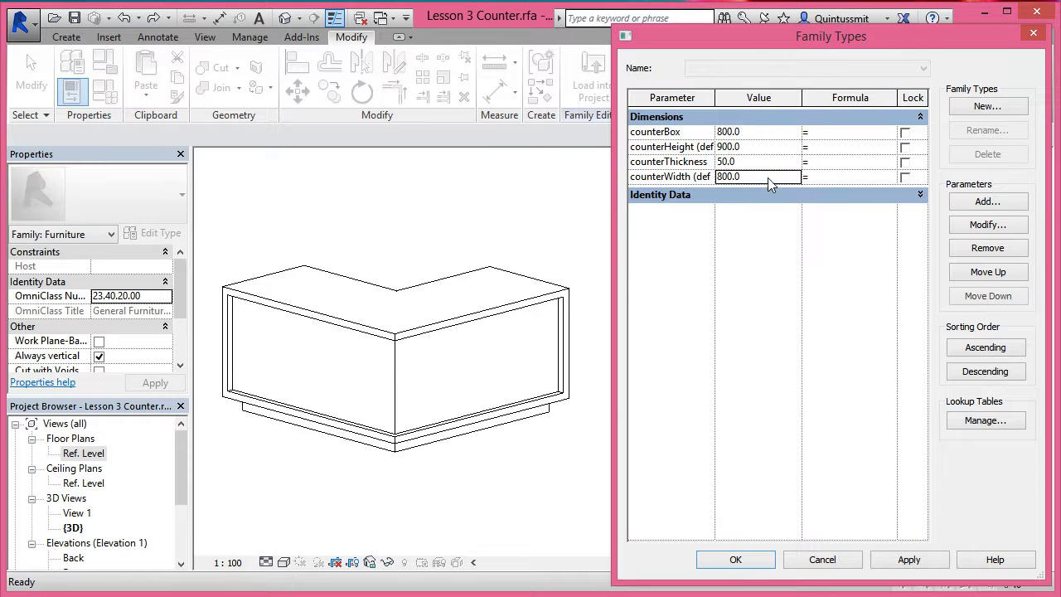
text(600)
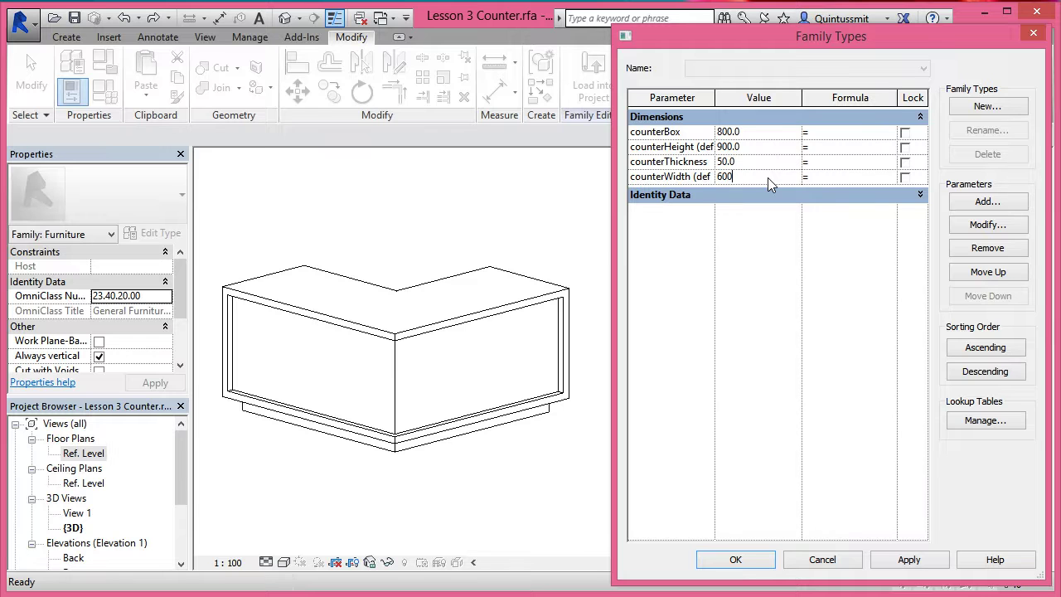
click(905, 562)
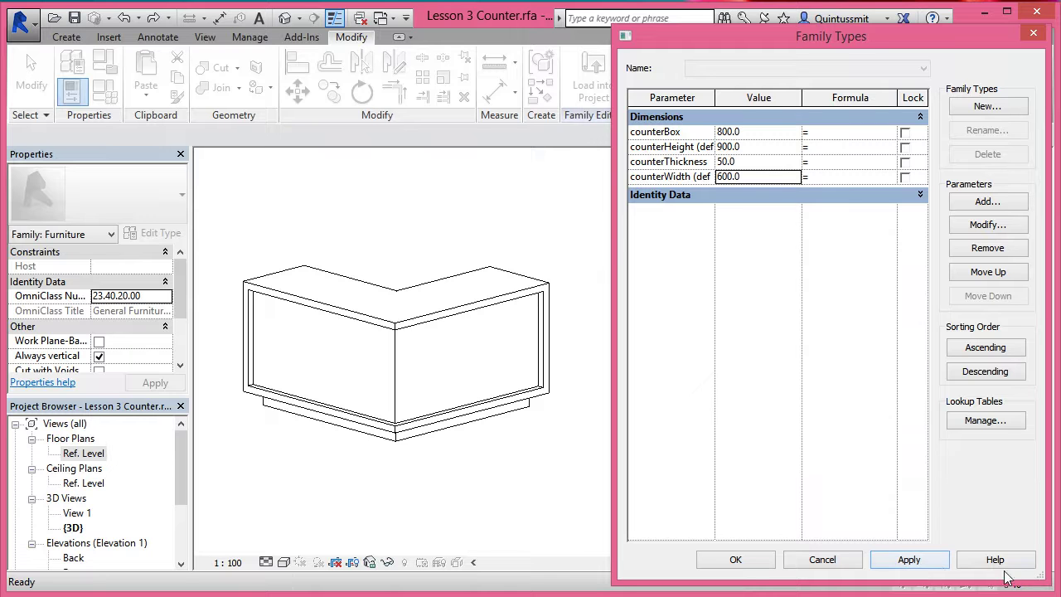
click(735, 558)
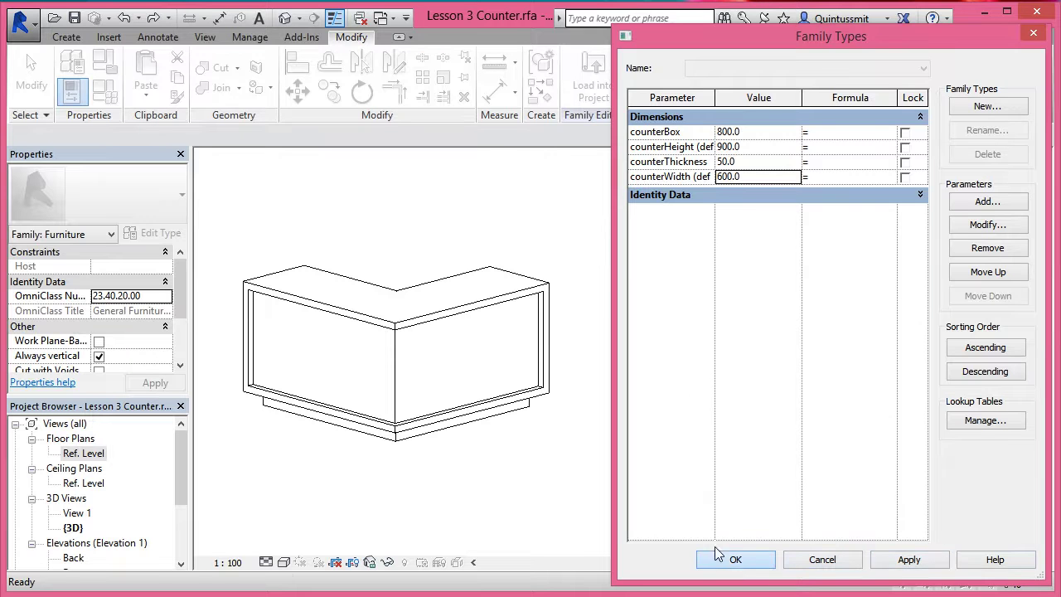
Load the counter family into Project2 only, leaving Project1 out of the selection
middle_drag(415, 403, 561, 417)
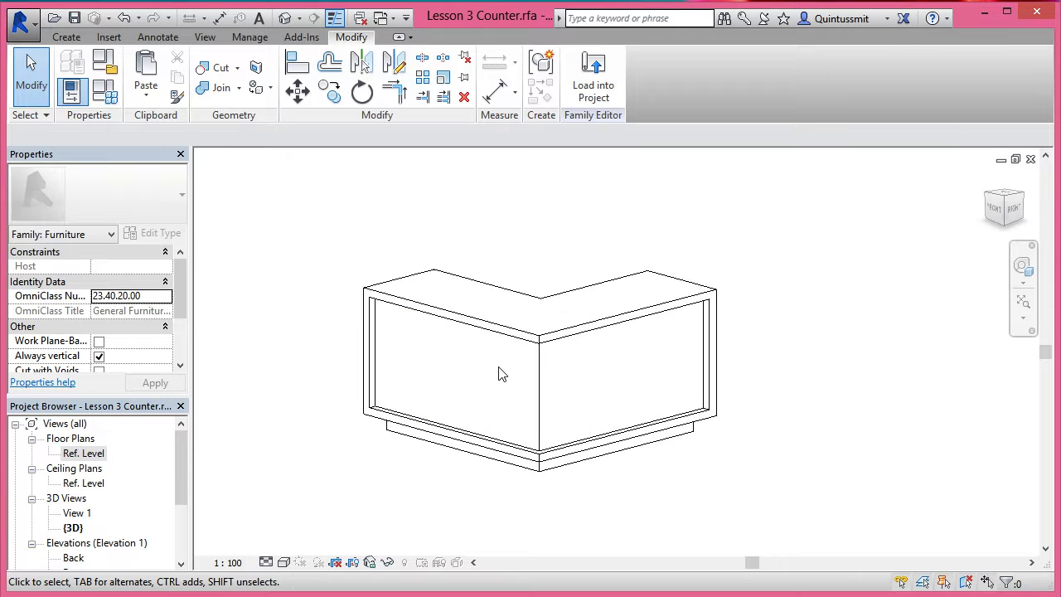
click(603, 87)
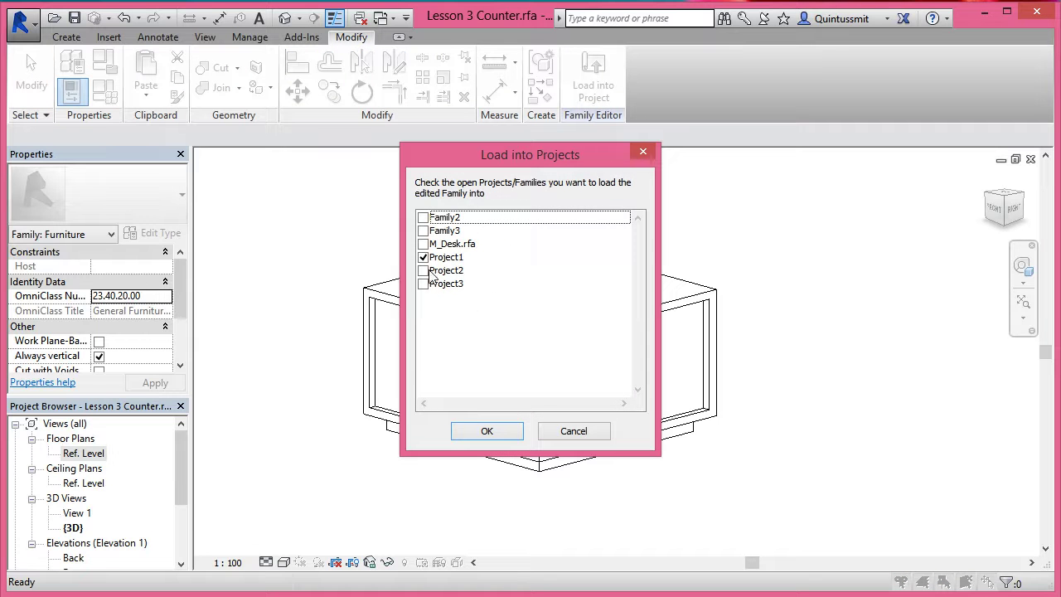
click(424, 271)
click(423, 257)
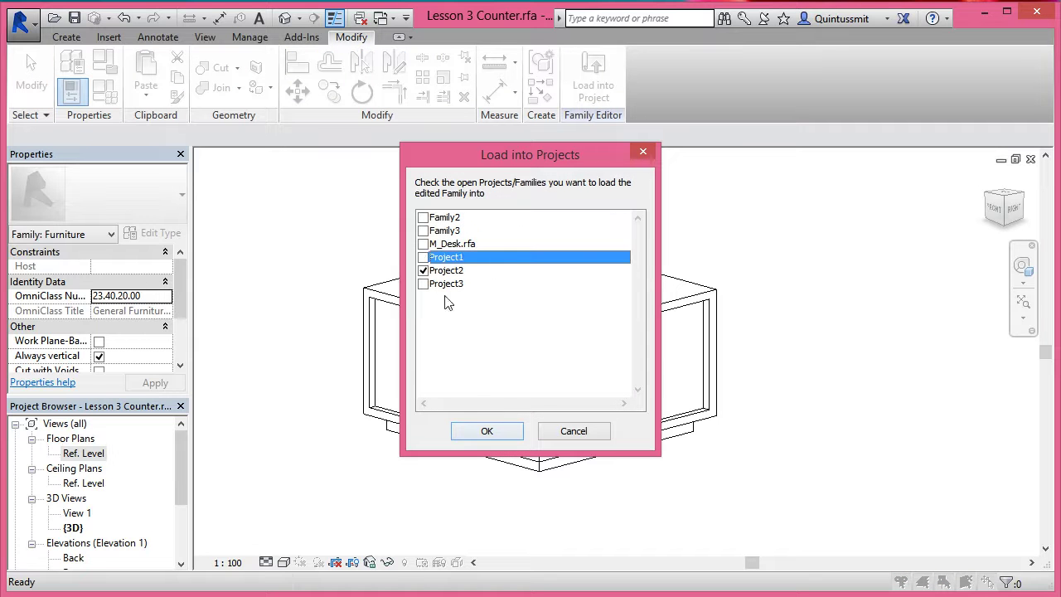
click(486, 432)
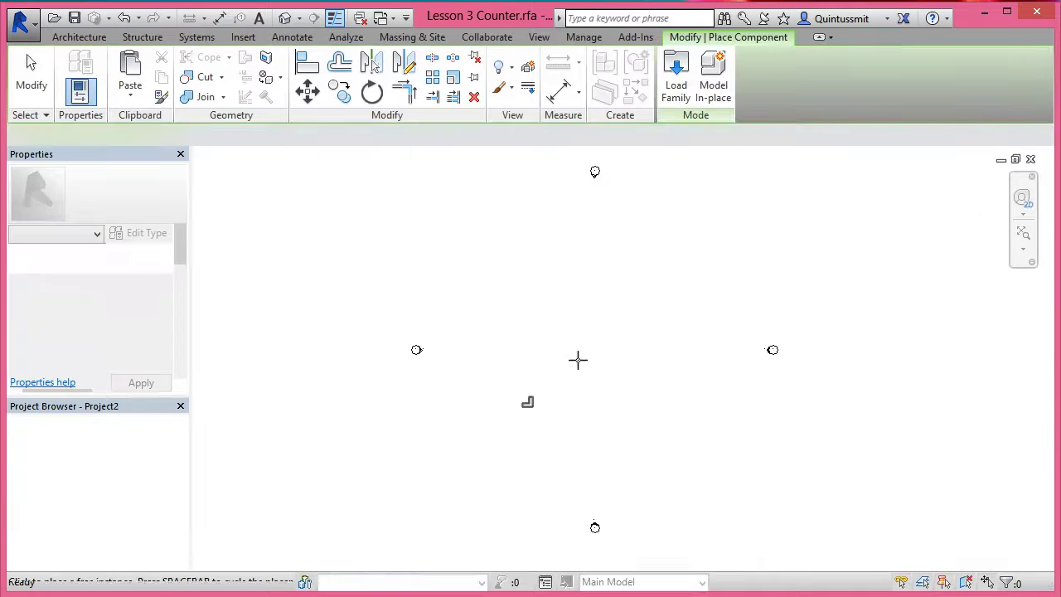
Place one Lesson 3 Counter on the Level 1 floor plan between the elevation markers and end placement
click(585, 327)
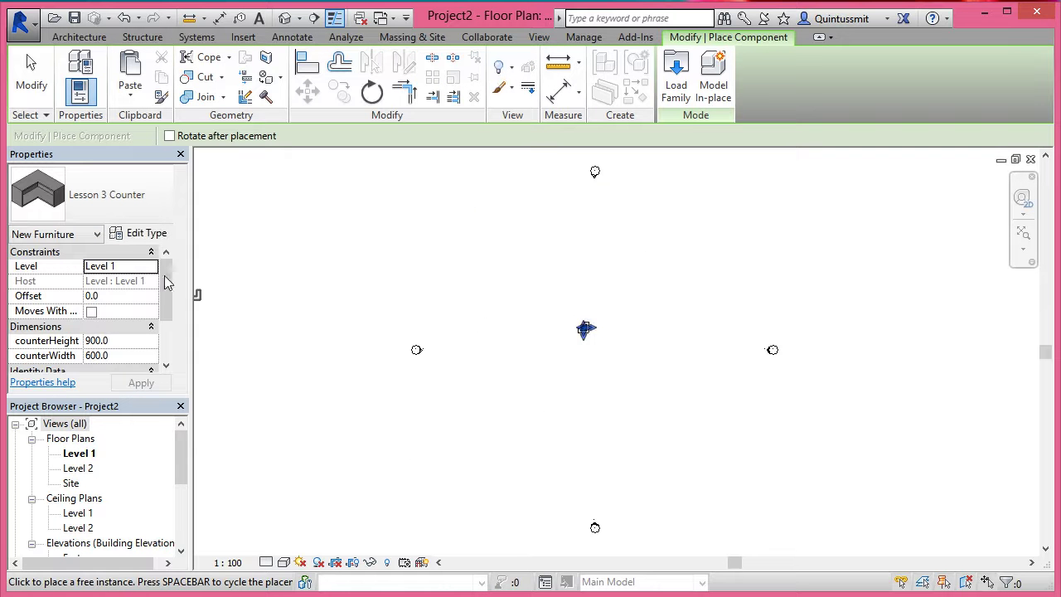
key(Escape)
key(Escape)
Examine the placed counter's counterHeight and counterWidth instance properties, then deselect it
click(583, 327)
click(116, 297)
click(120, 313)
click(115, 302)
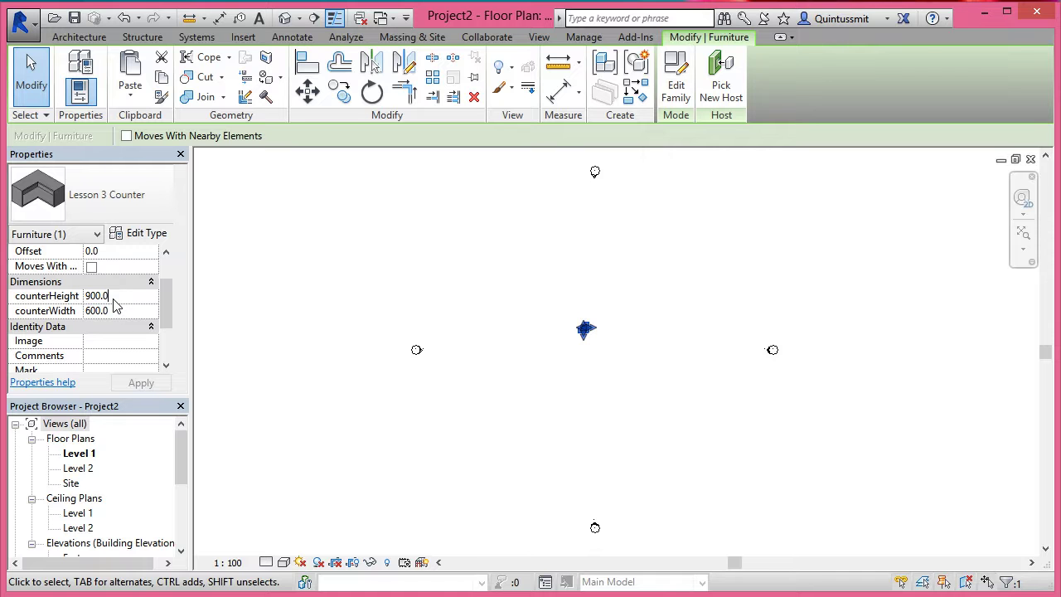
click(554, 362)
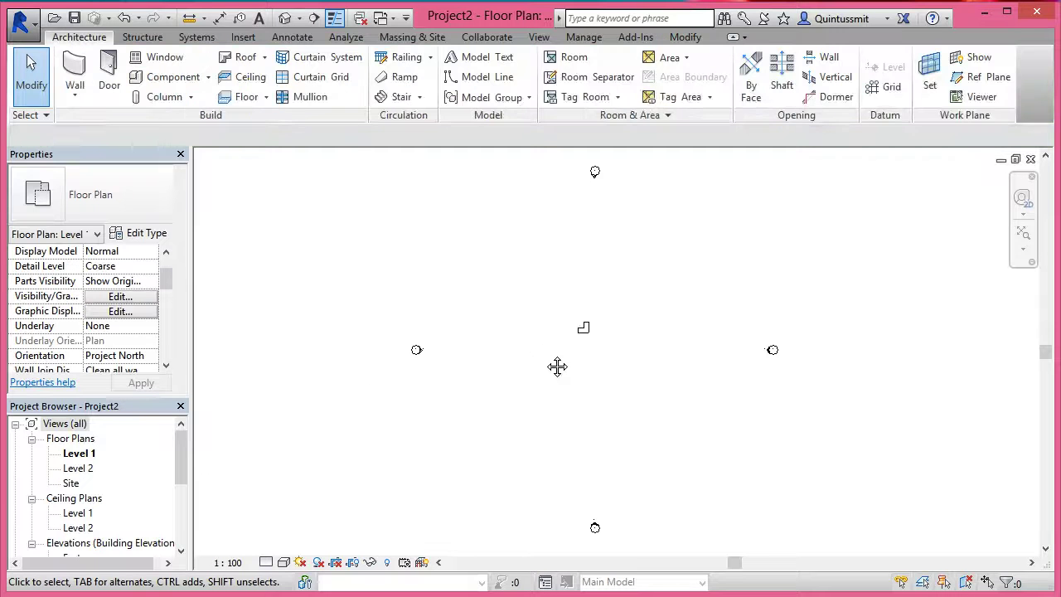
Select the placed counter again and open its counterWidth value for editing
click(592, 342)
scroll(592, 339, up, 3)
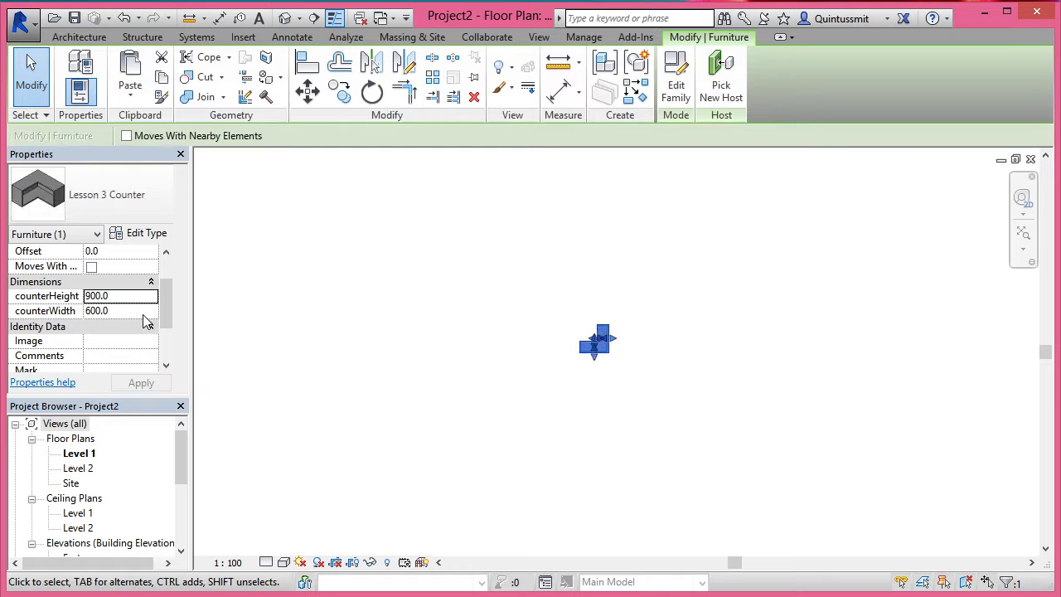
click(113, 312)
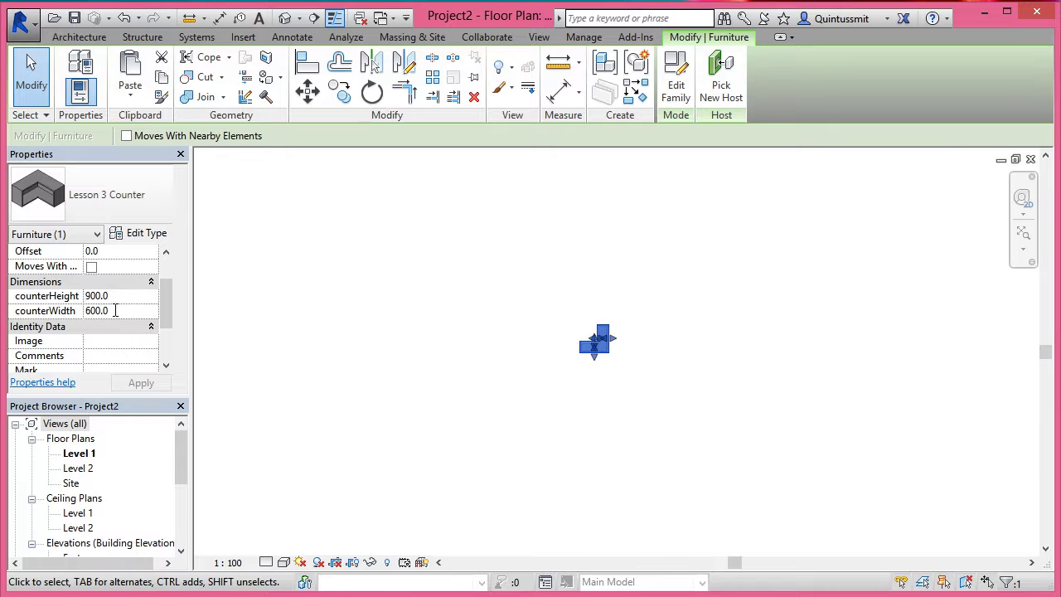